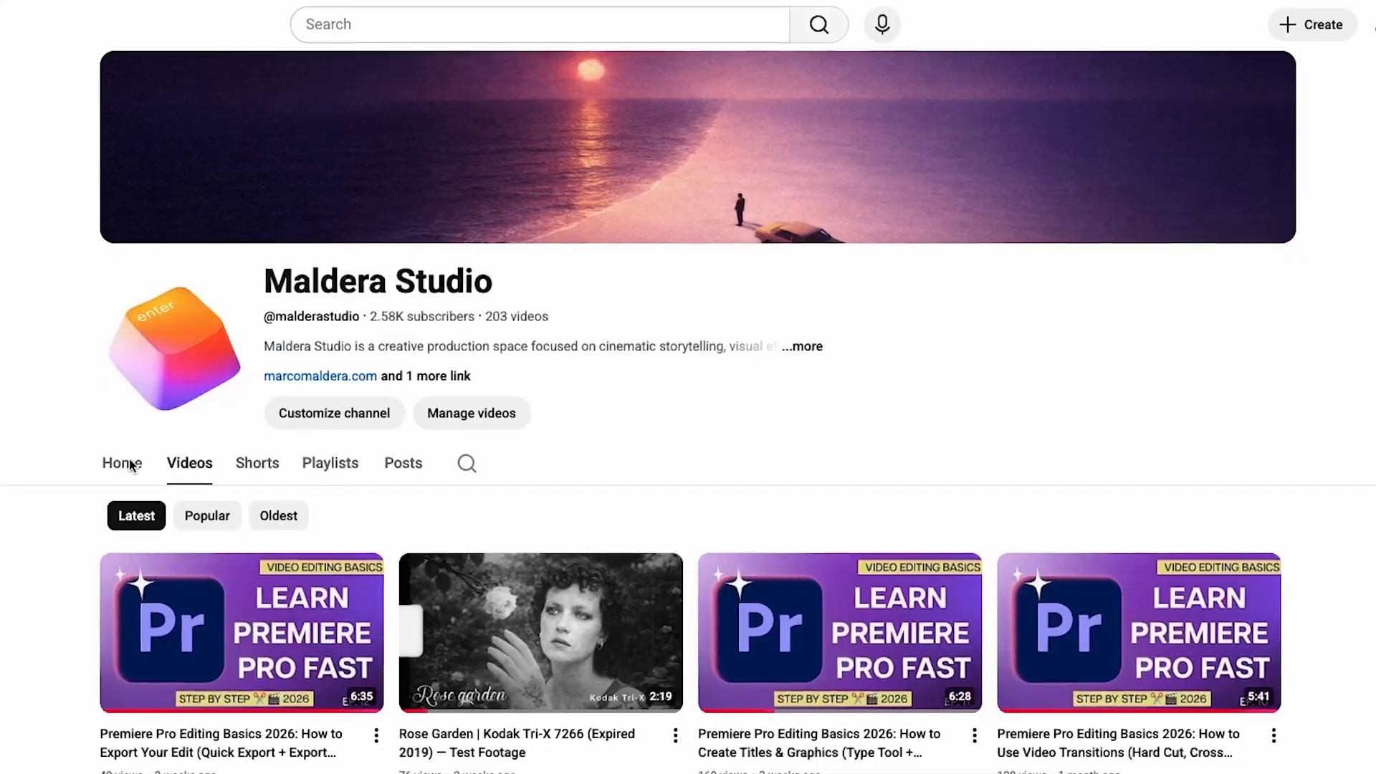
- Browse the channel's Home and Playlists pages
click(118, 473)
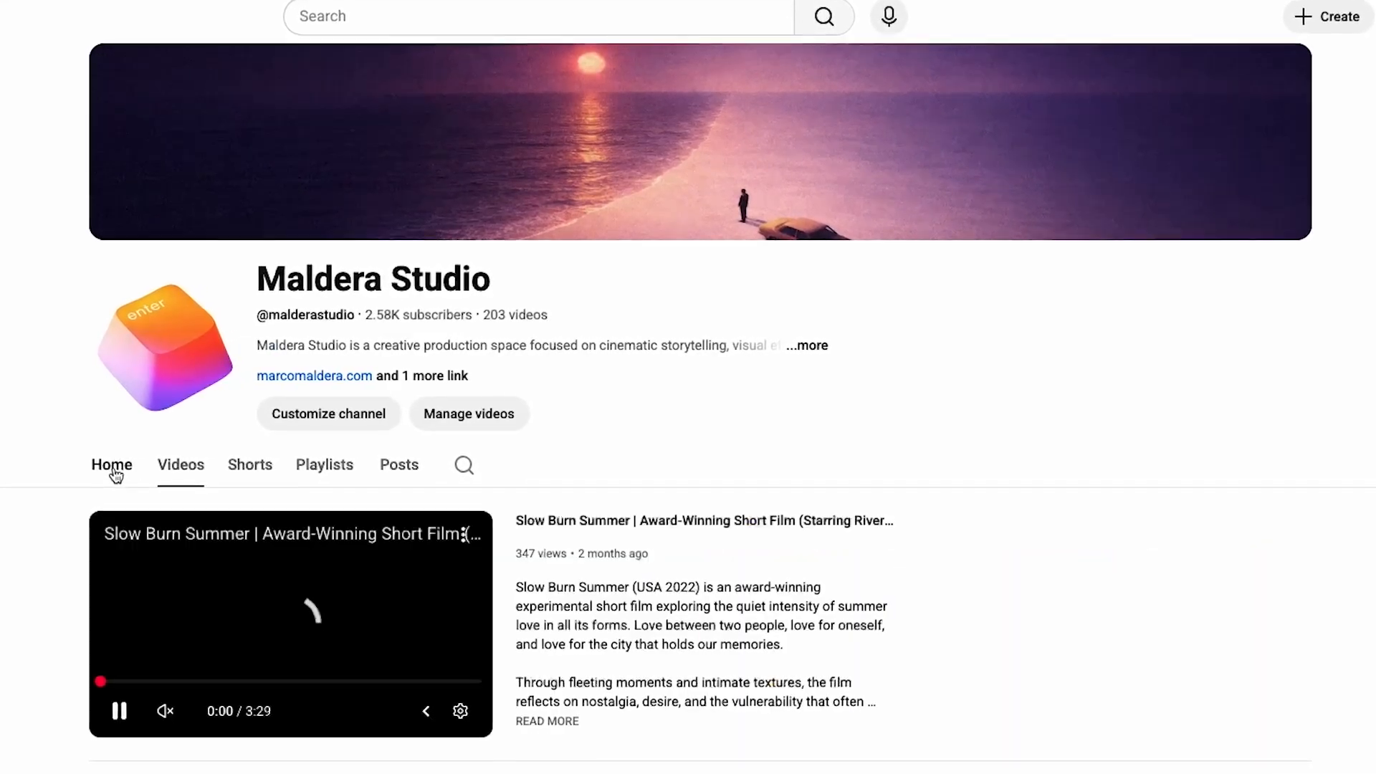
scroll(553, 637, down, 1)
scroll(552, 637, up, 1)
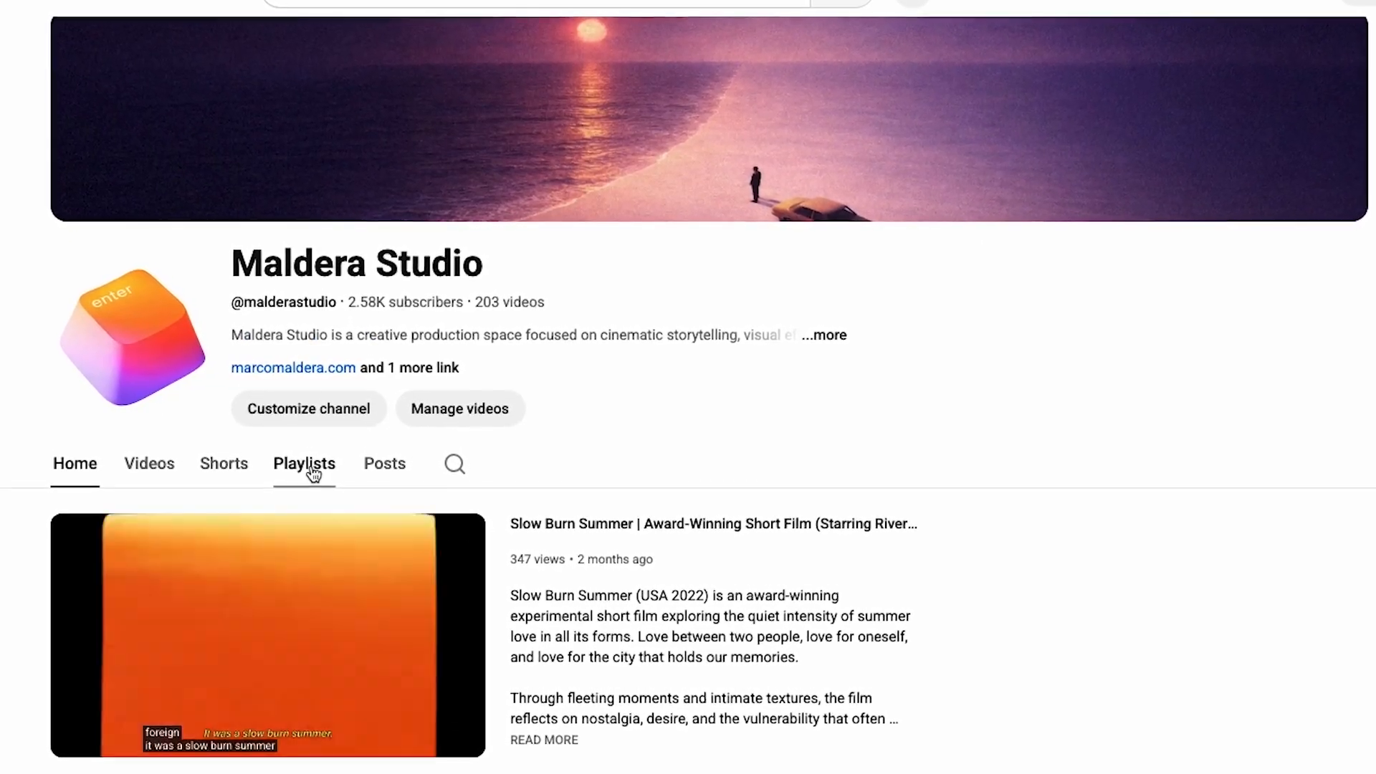
click(313, 473)
scroll(347, 663, down, 1)
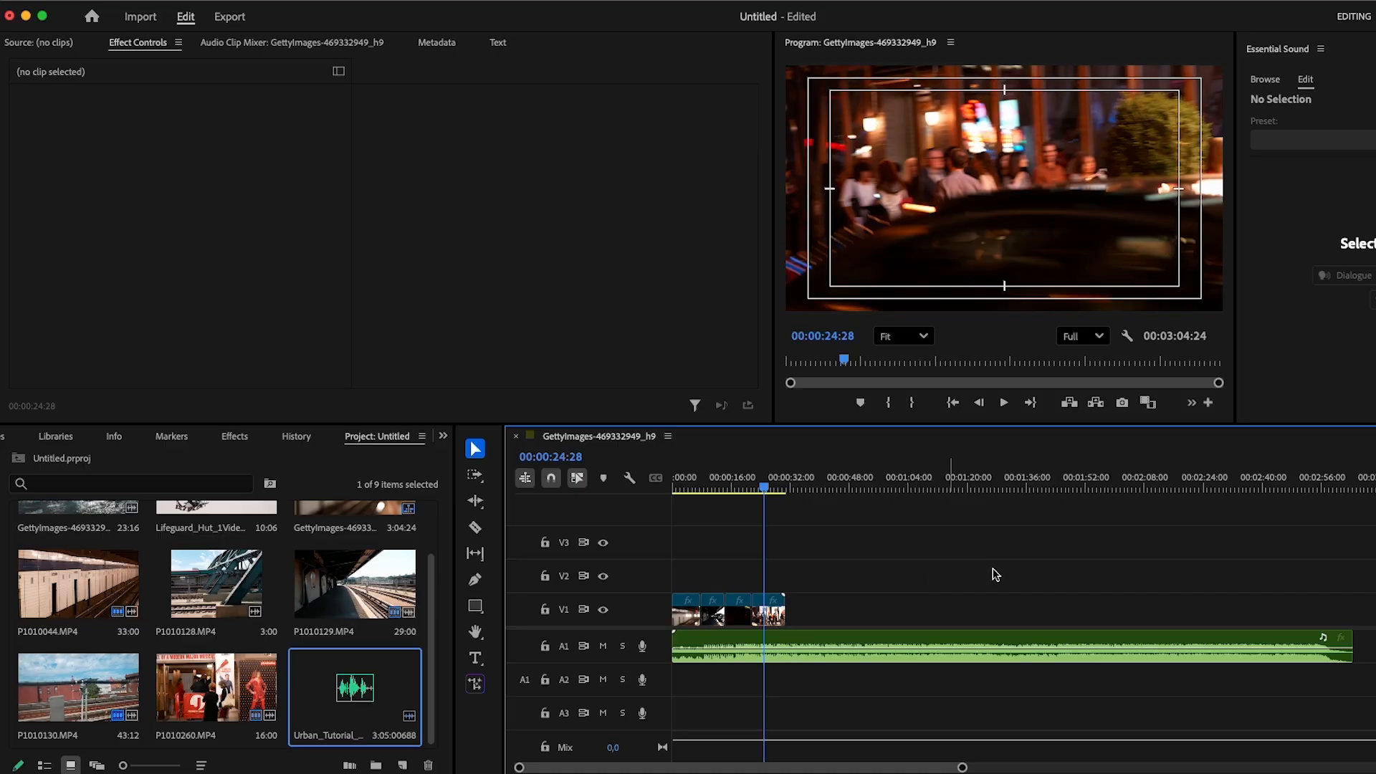
- Split the music clip on A1 at the end of the video, around 00:00:30:28, with the Razor tool
click(1021, 640)
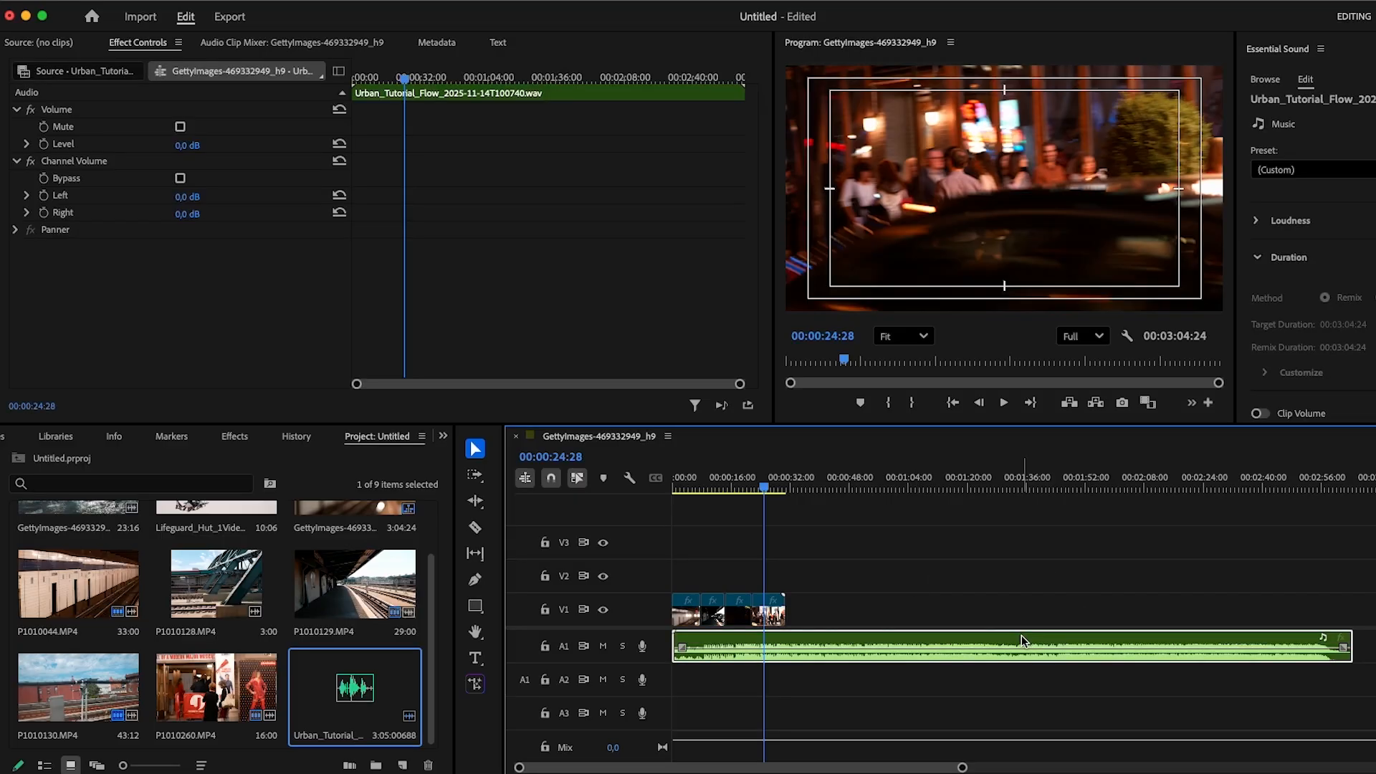
drag(765, 488, 787, 492)
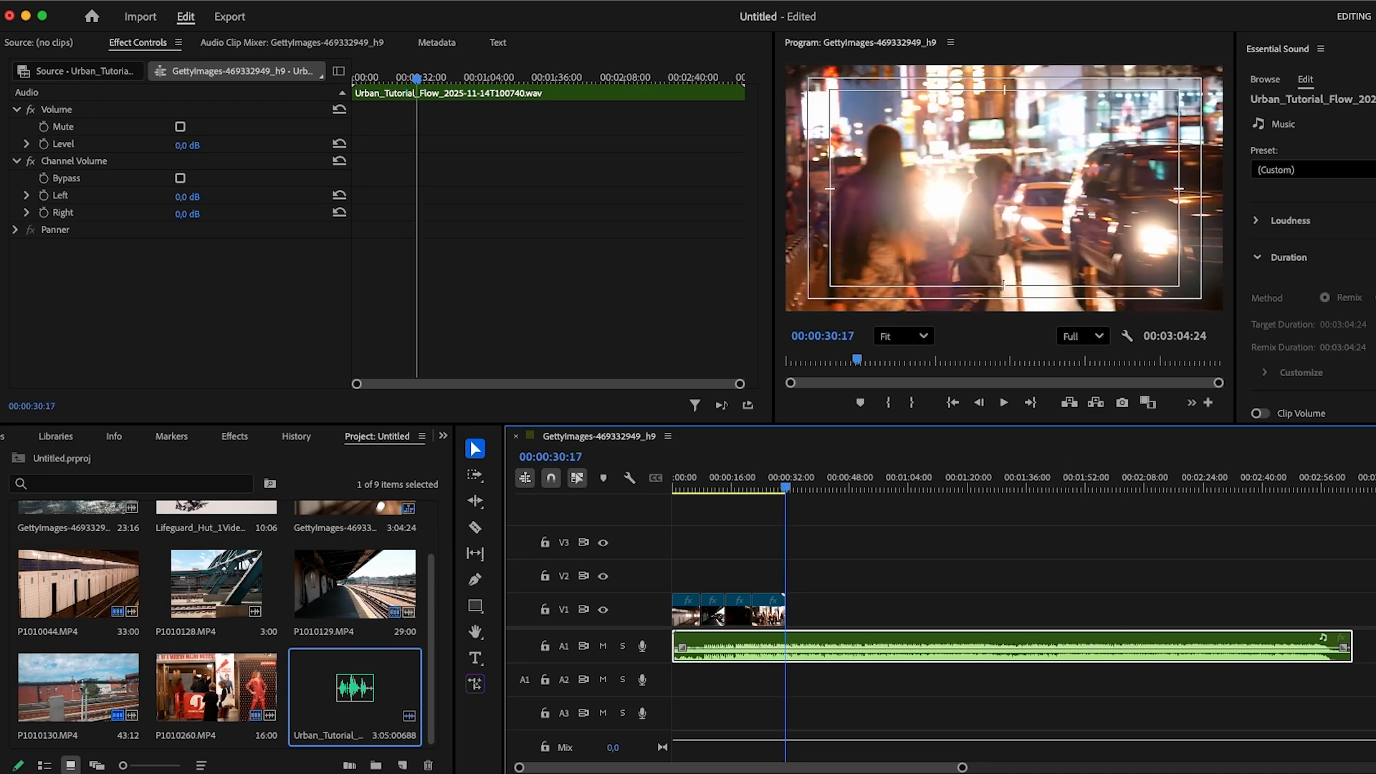
key(super+shift+a)
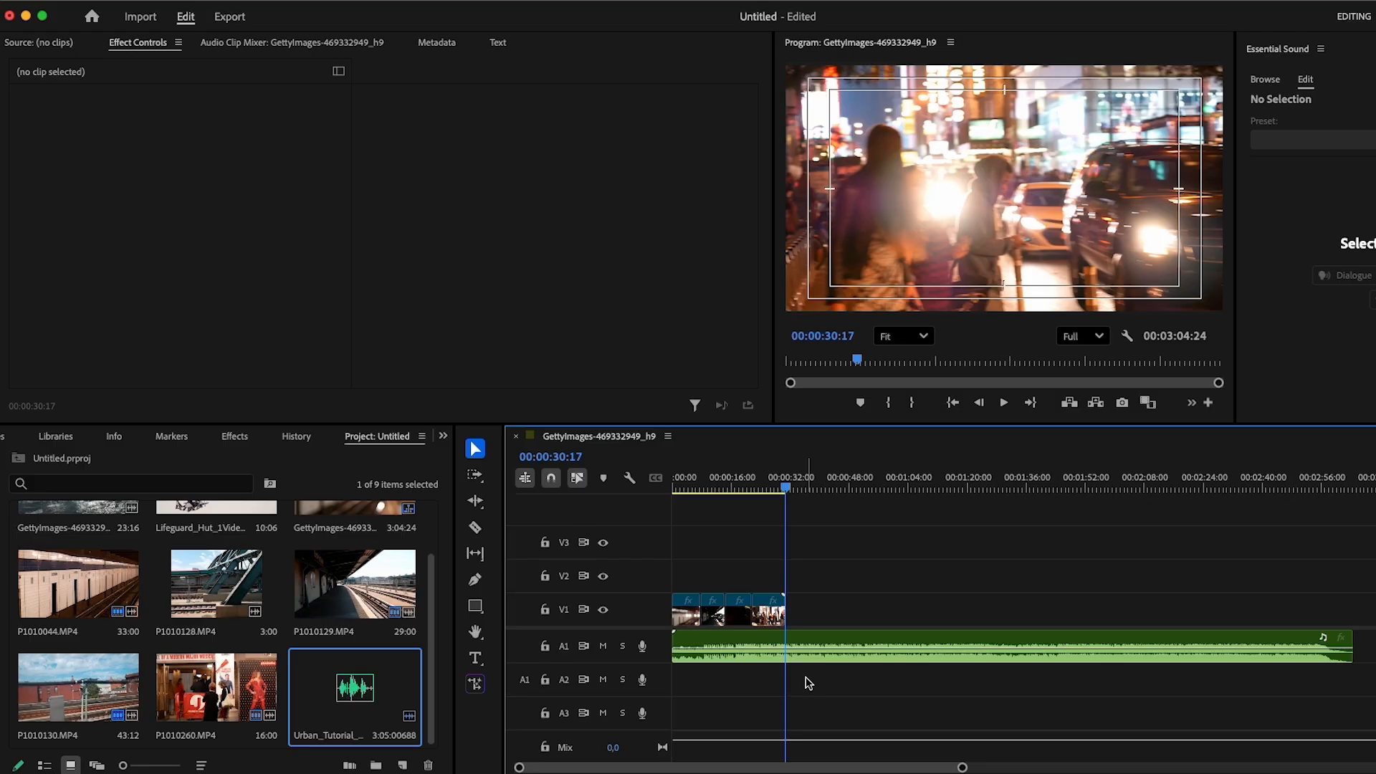
key(c)
key(equal)
key(equal)
key(equal)
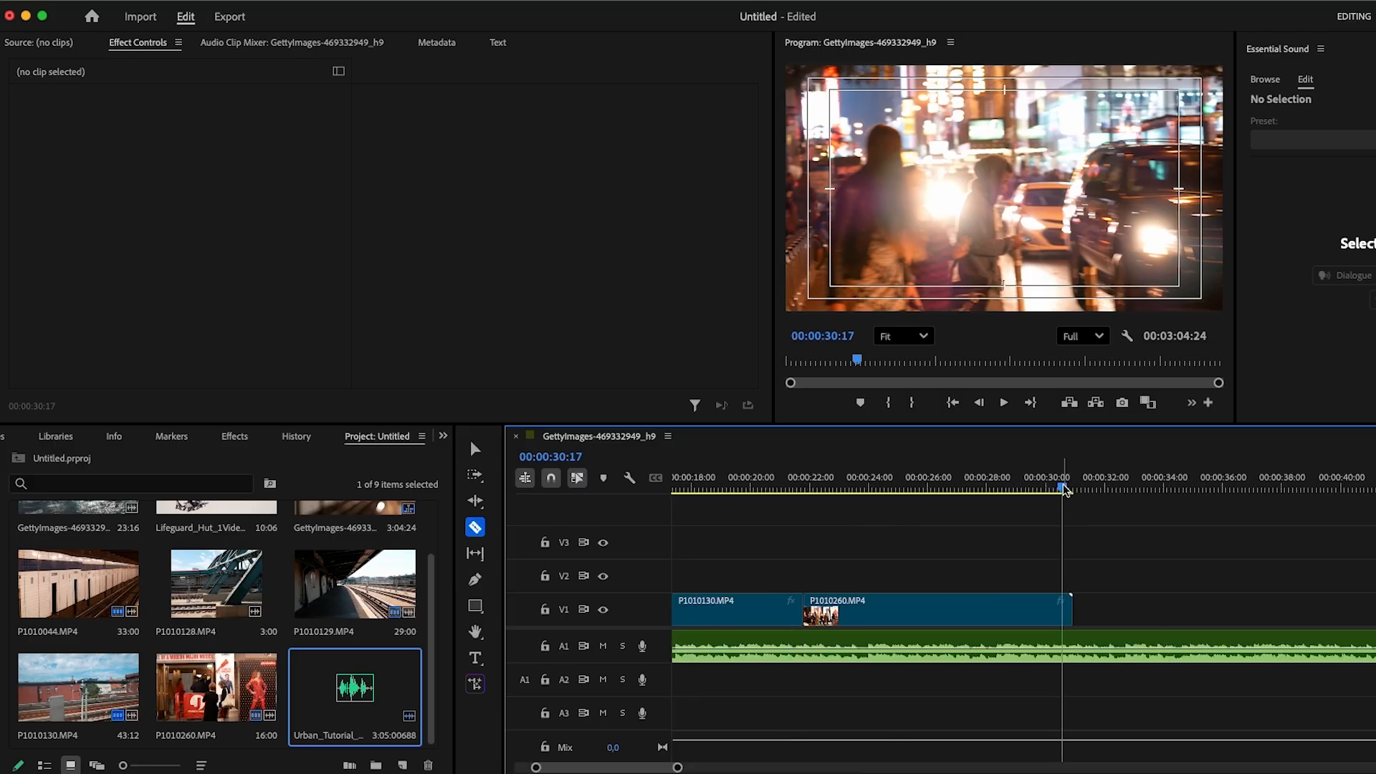
drag(1065, 490, 1076, 488)
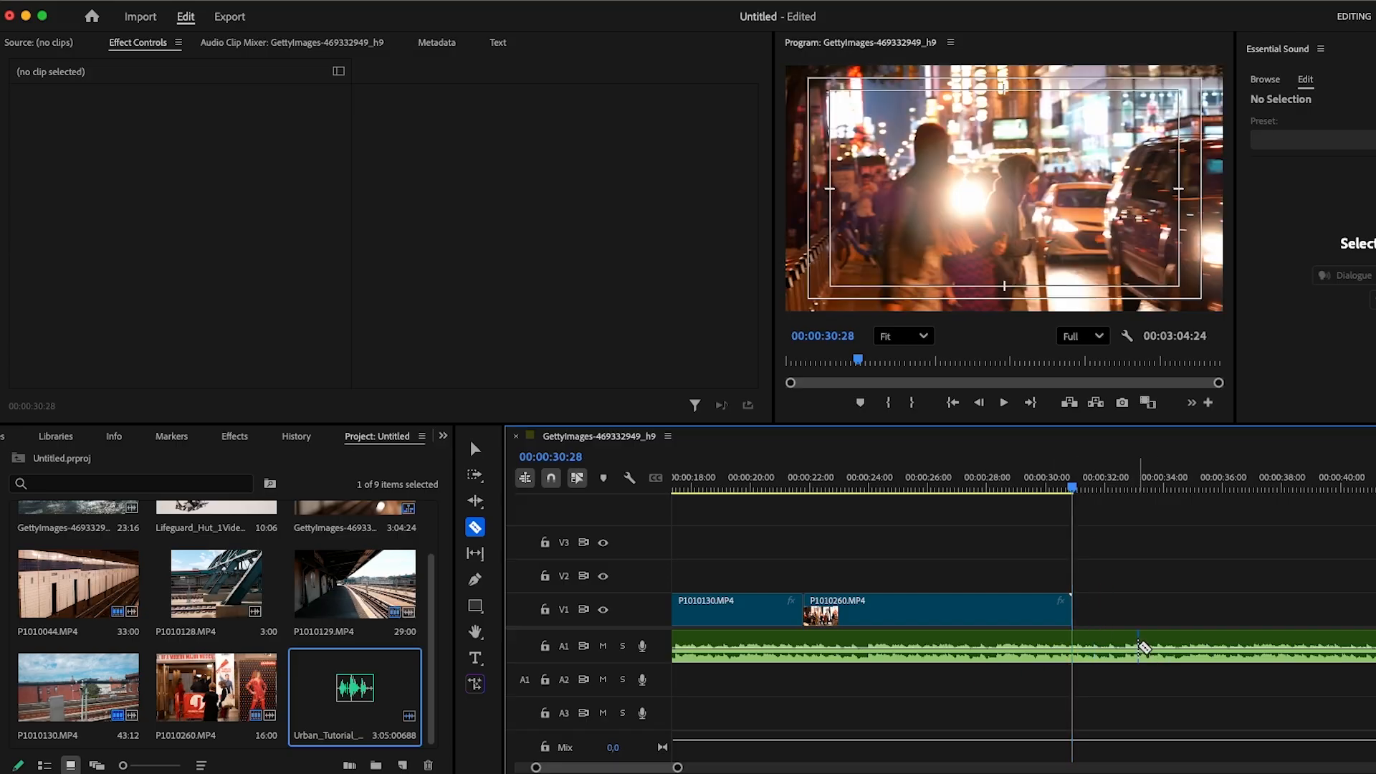
key(minus)
key(minus)
key(minus)
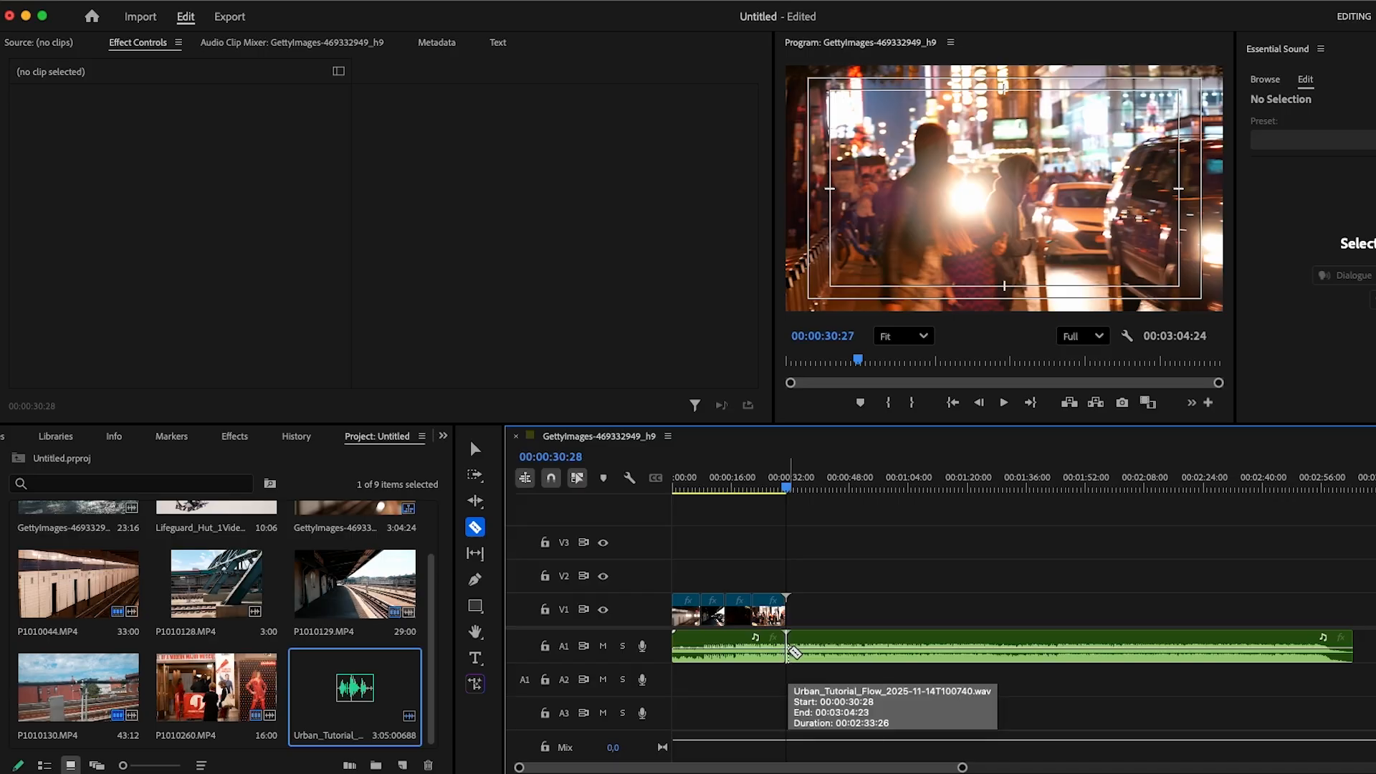
- Move the music section after the cut further along the timeline
key(v)
drag(794, 635, 870, 639)
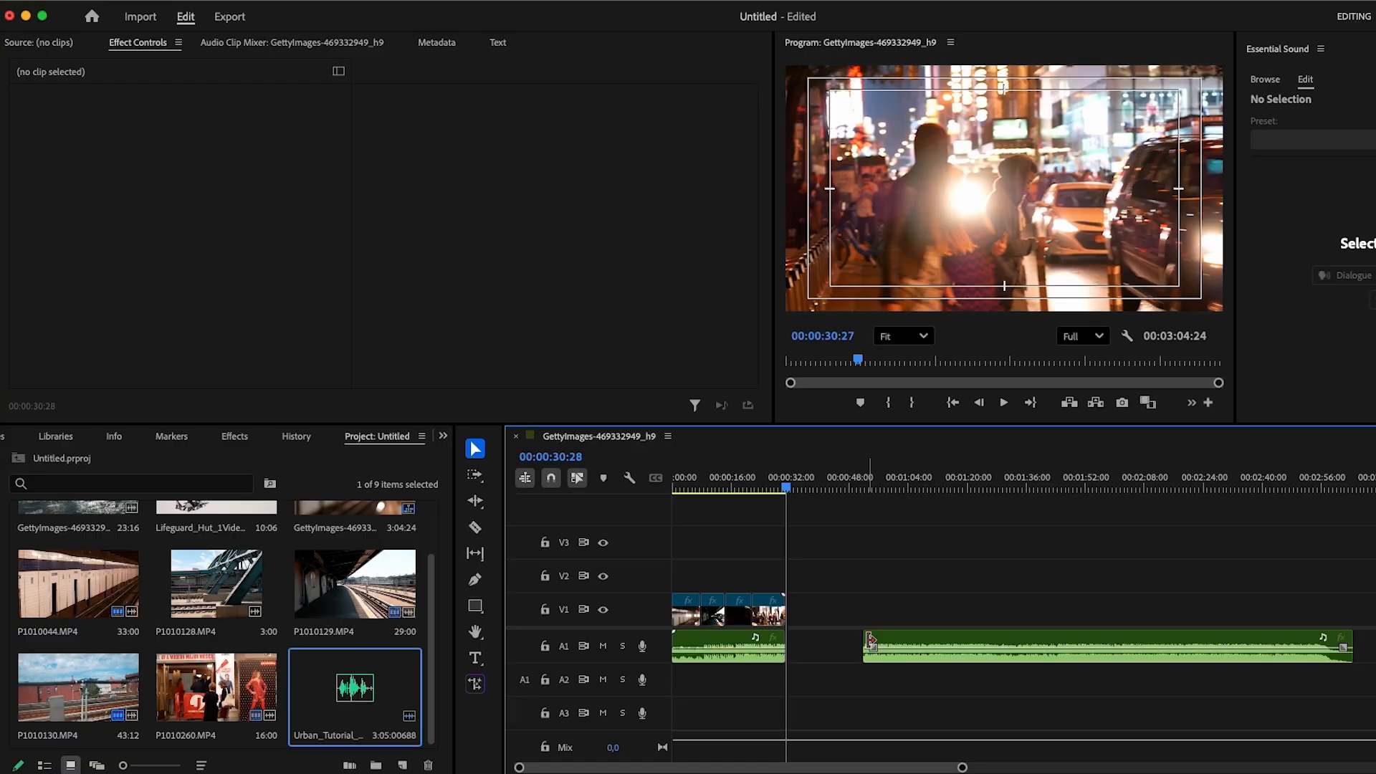
key(=)
key(=)
key(=)
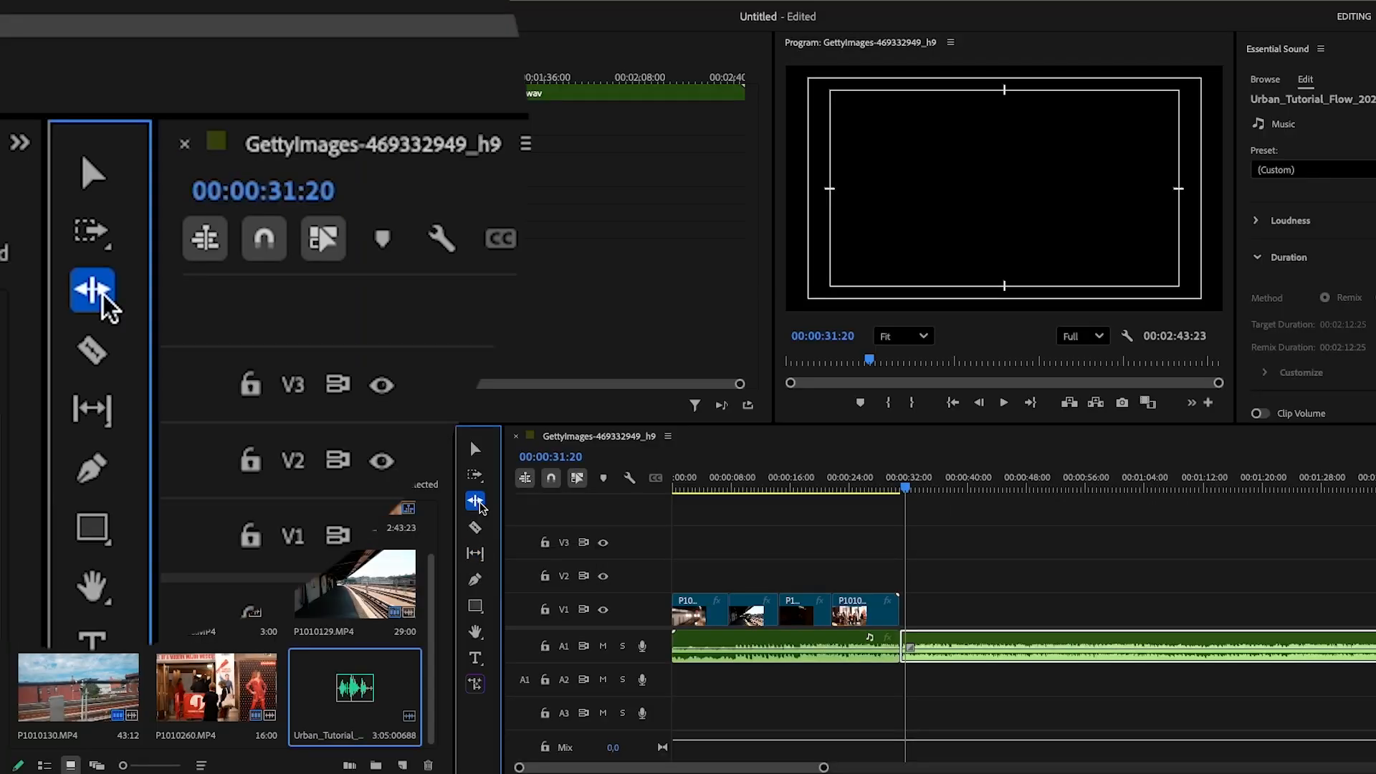
- Switch to the Remix Tool and undo the last two timeline edits
click(477, 503)
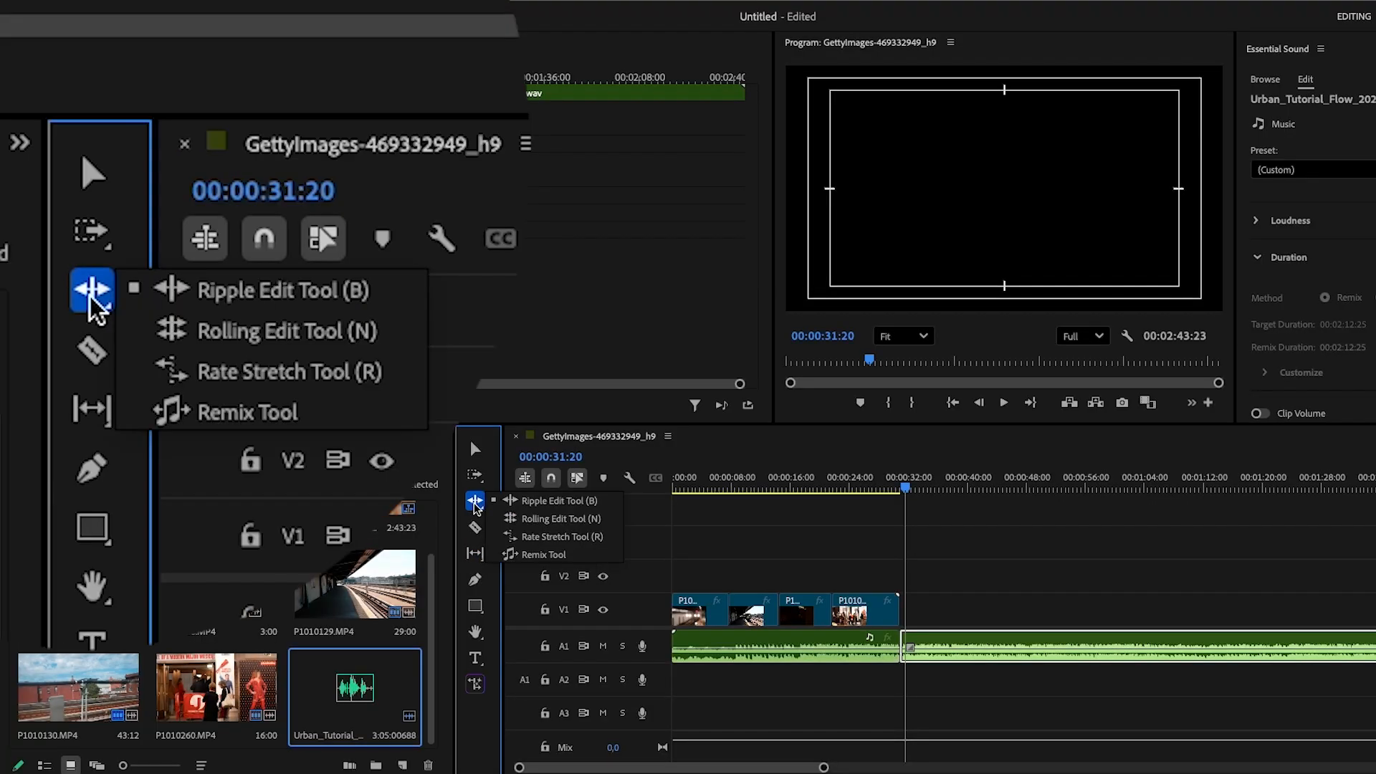
click(579, 557)
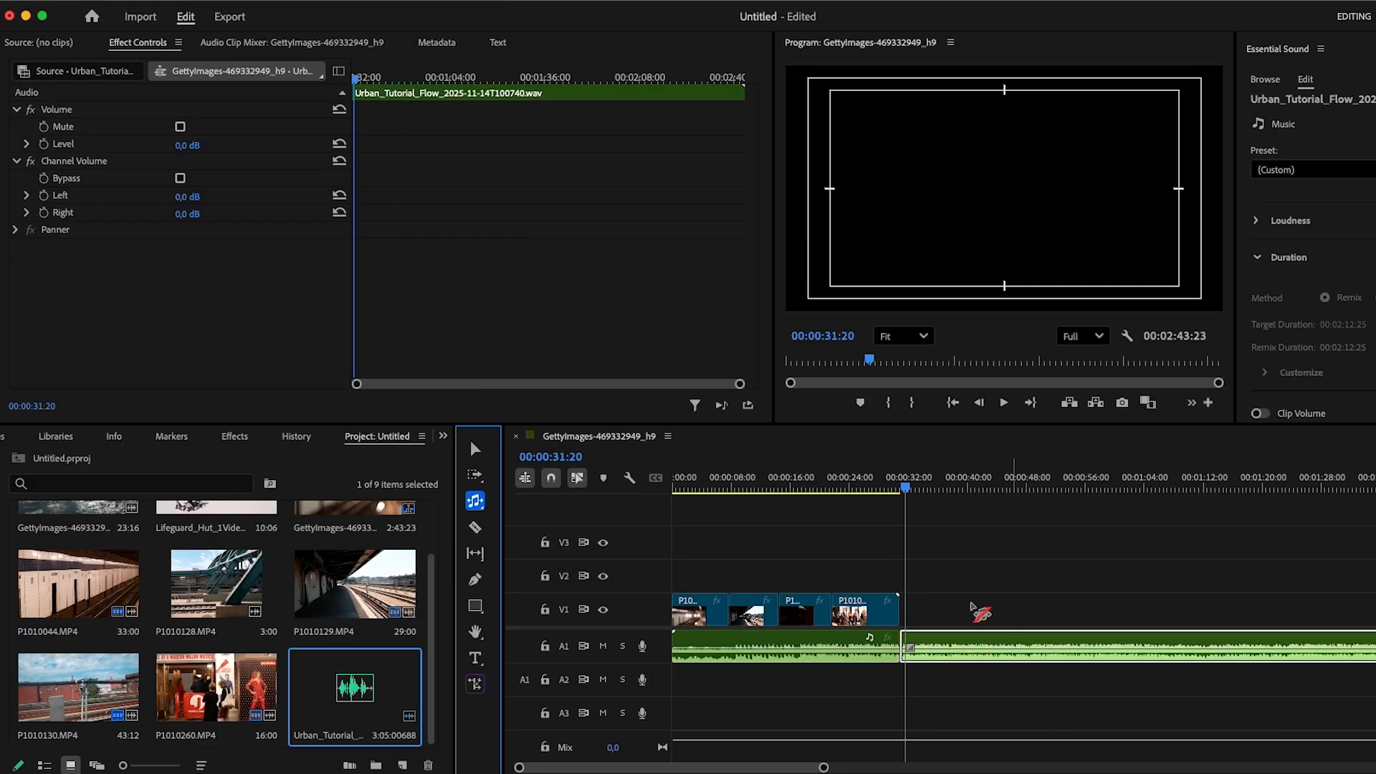
key(super+z)
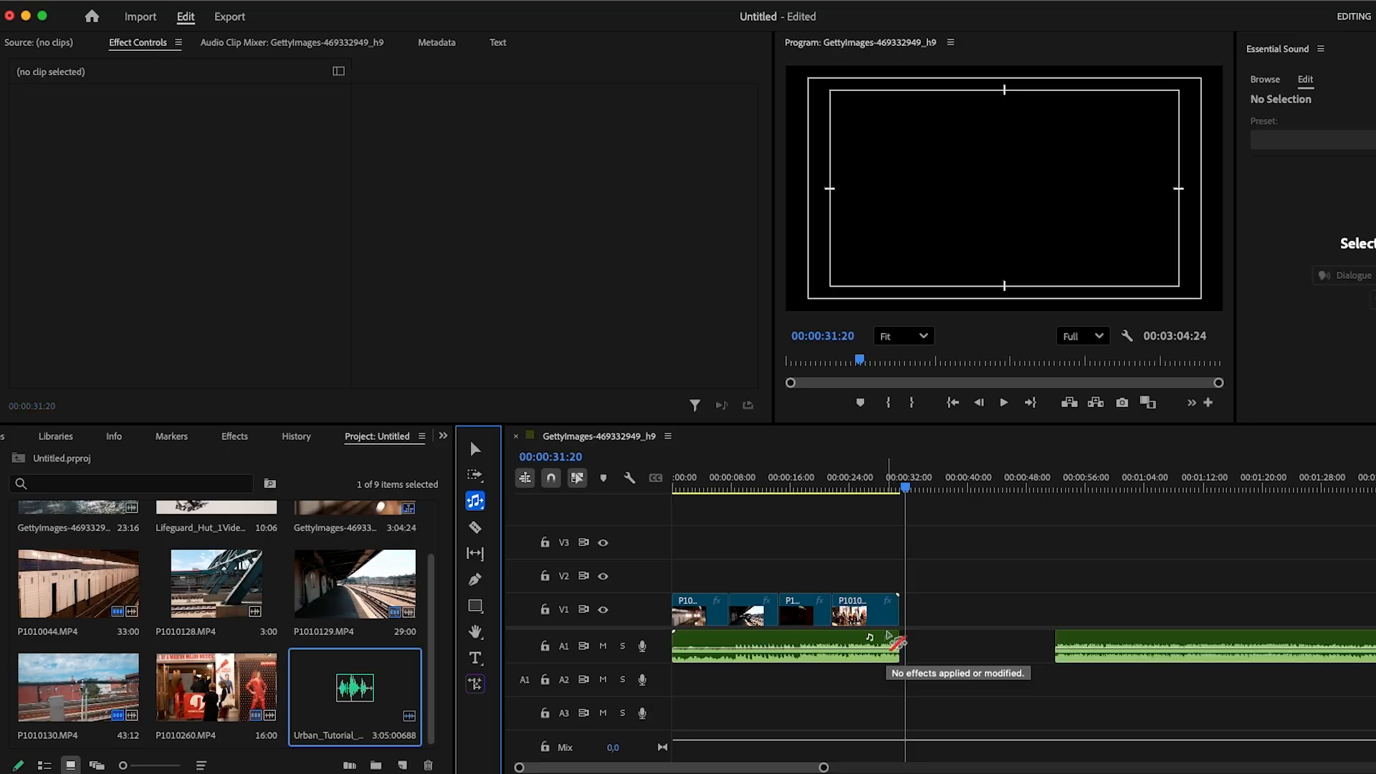
key(super+z)
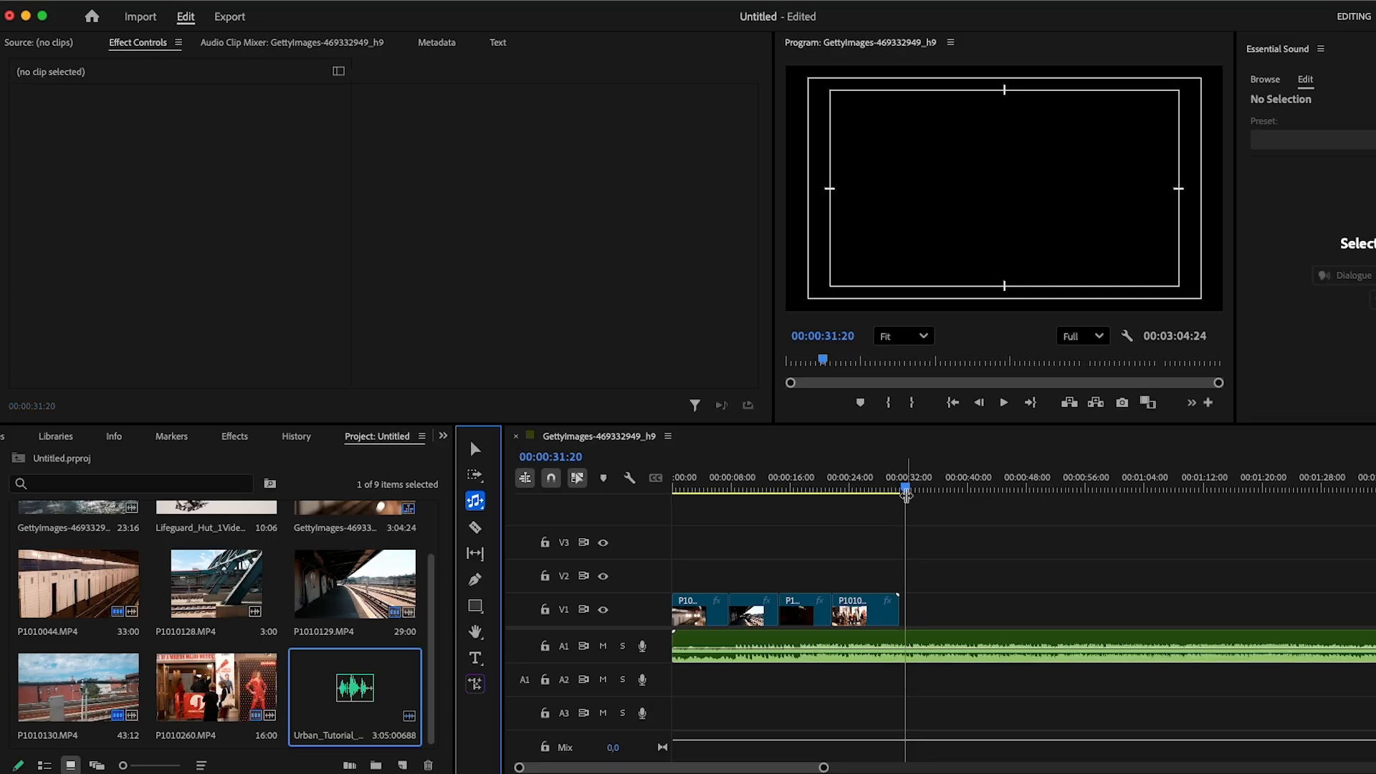
- Place the playhead near the video's end and split the music around 00:00:28:07 and 00:00:32:15 with the Razor tool
click(906, 493)
key(minus)
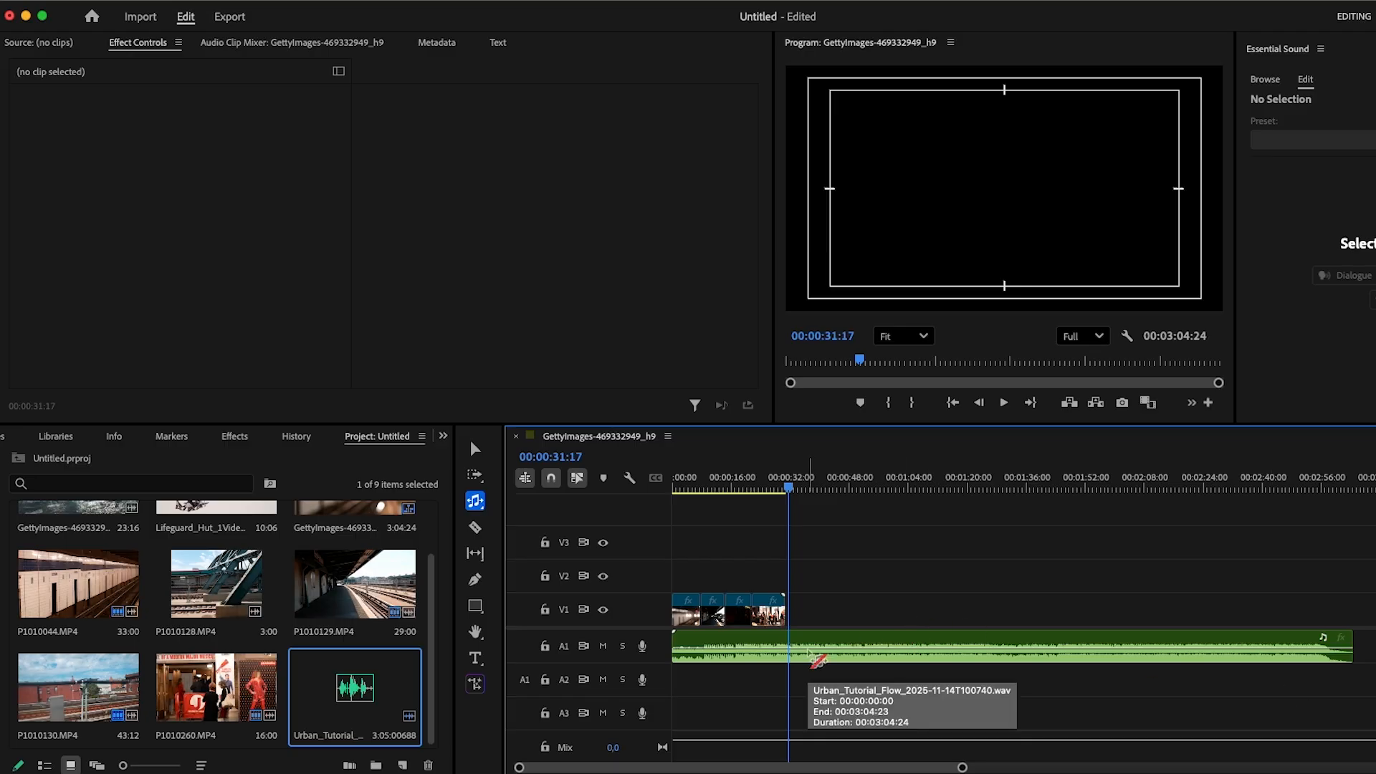
key(c)
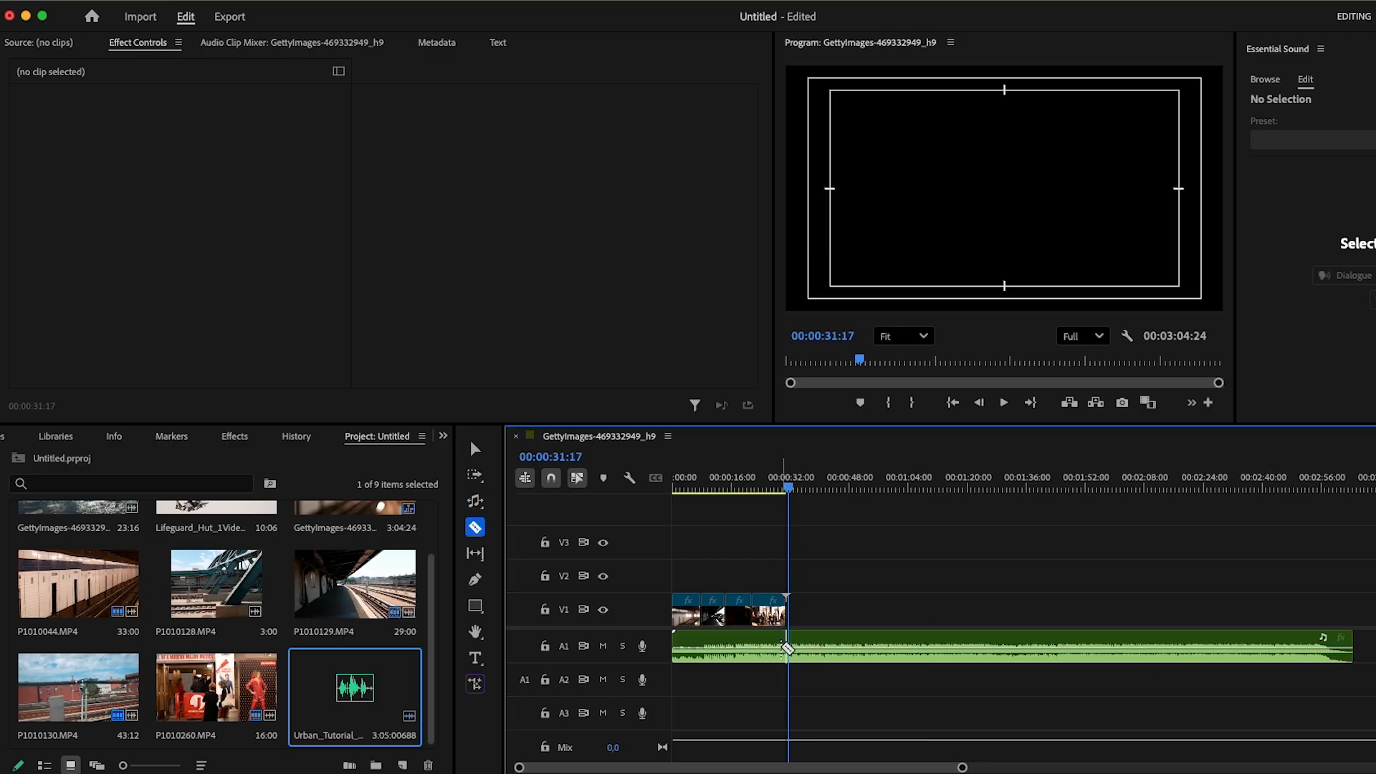
key(equal)
key(equal)
key(equal)
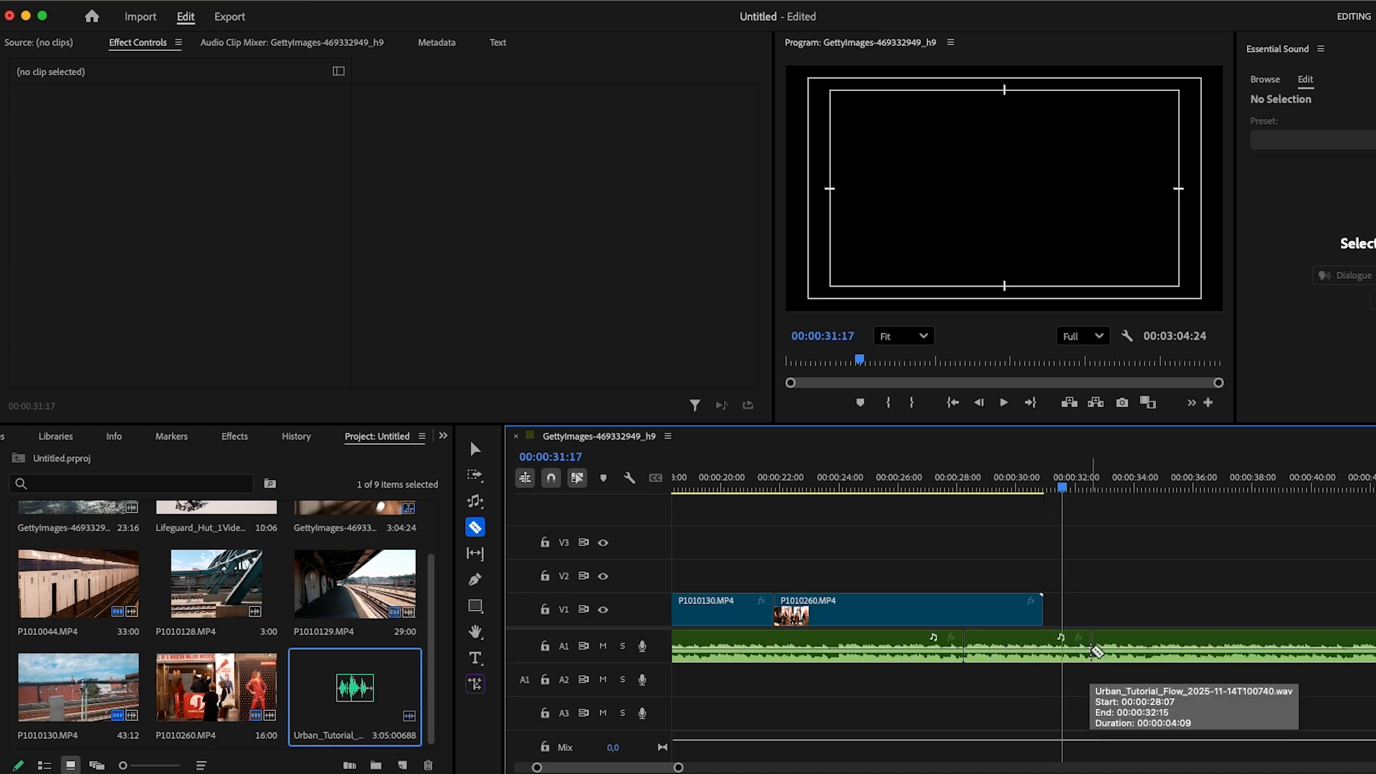
- Delete the short middle music section and move the following music left to close the gap
key(v)
click(991, 645)
key(Delete)
drag(1112, 638, 986, 641)
- Play back the sequence around the music transition near the video's end
click(933, 489)
click(937, 490)
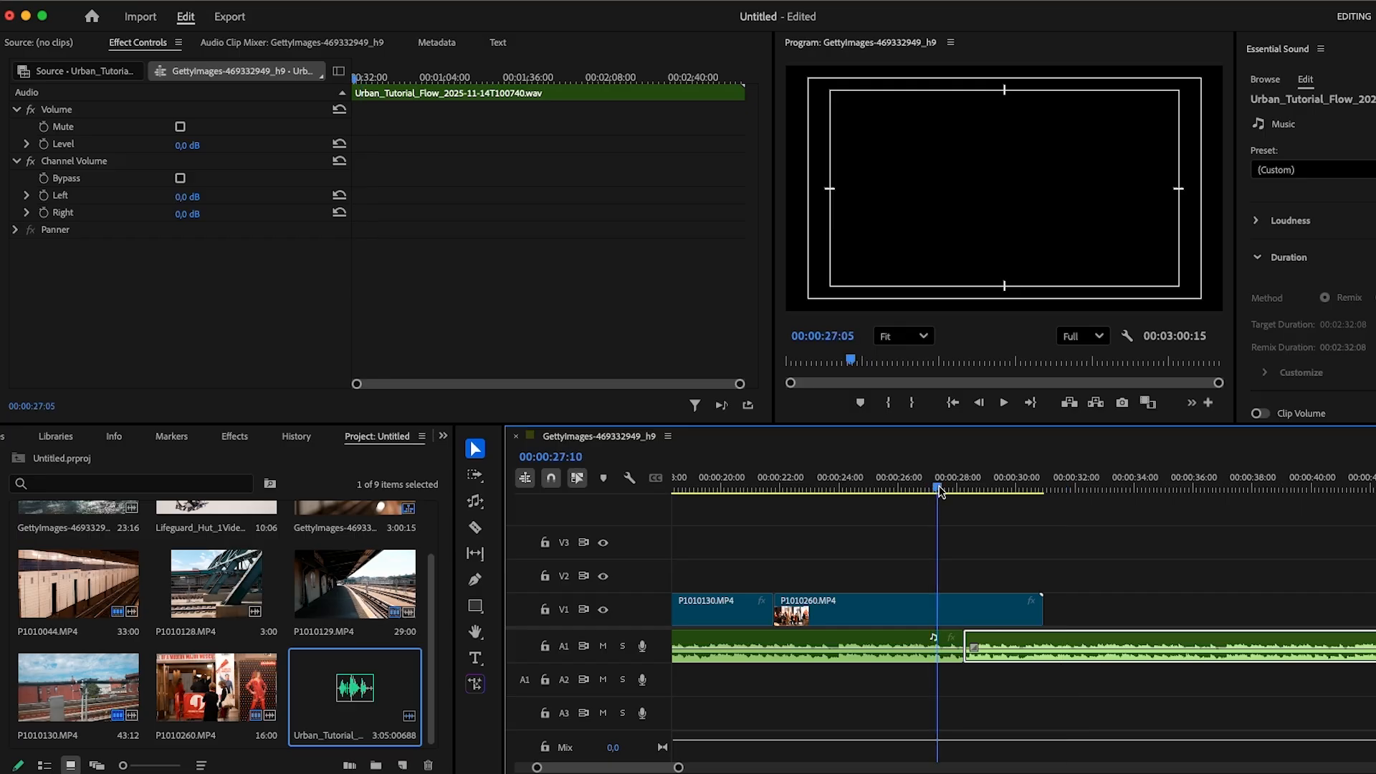
click(1002, 403)
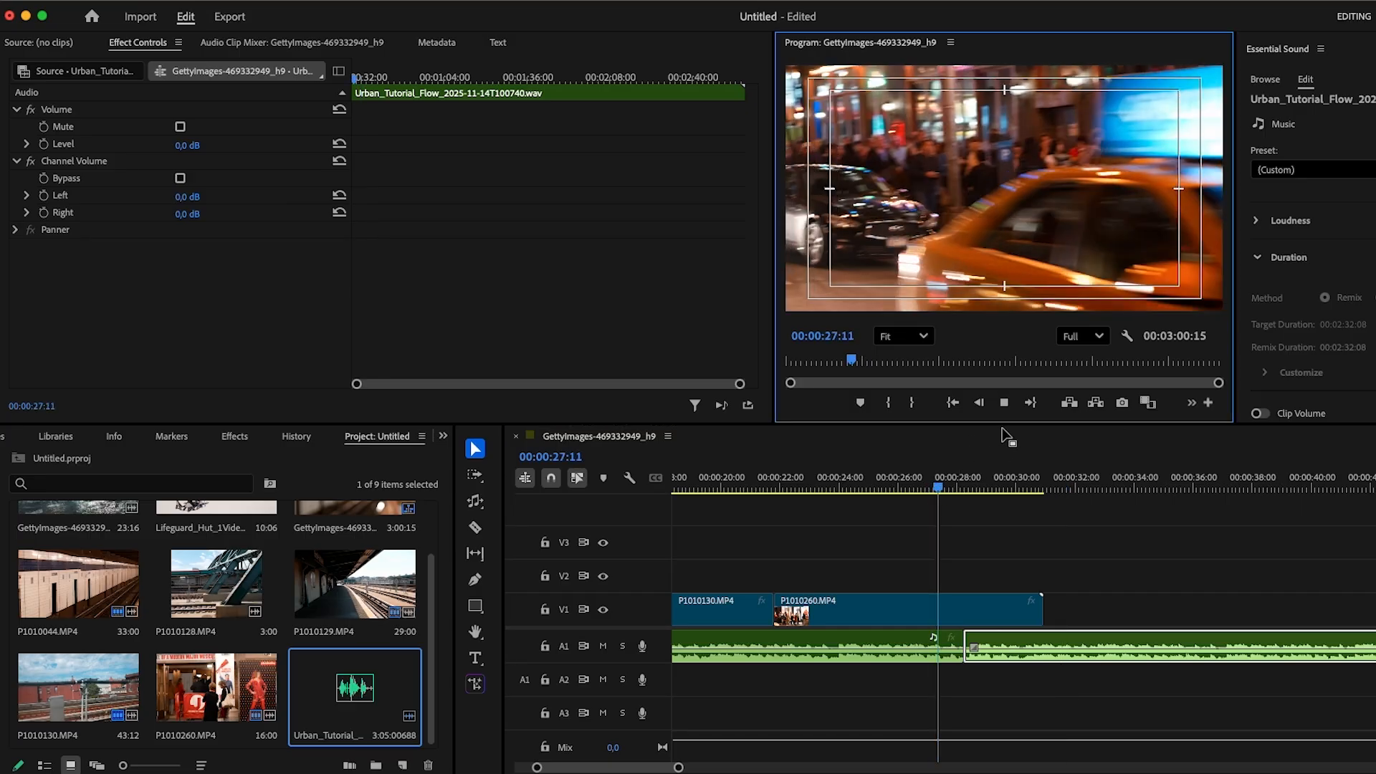
key(space)
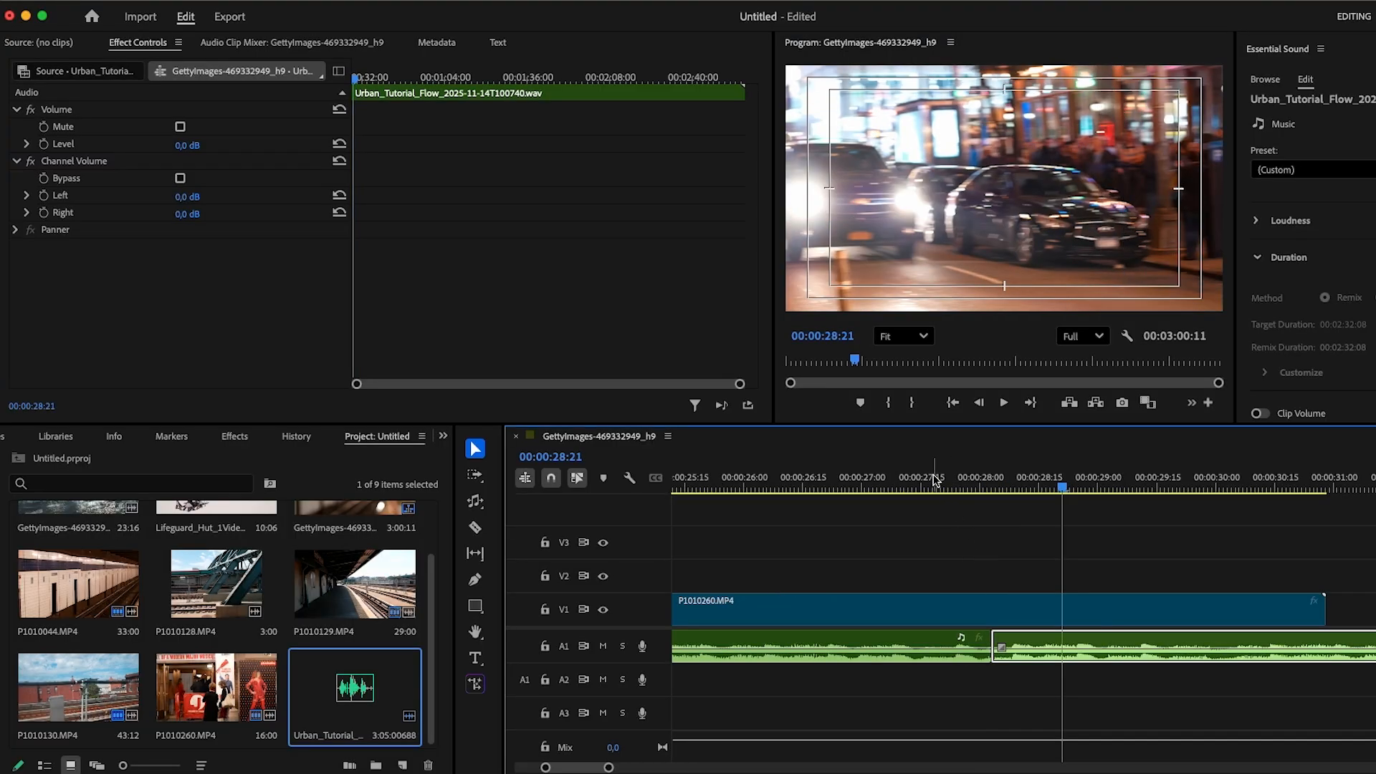
click(934, 481)
key(space)
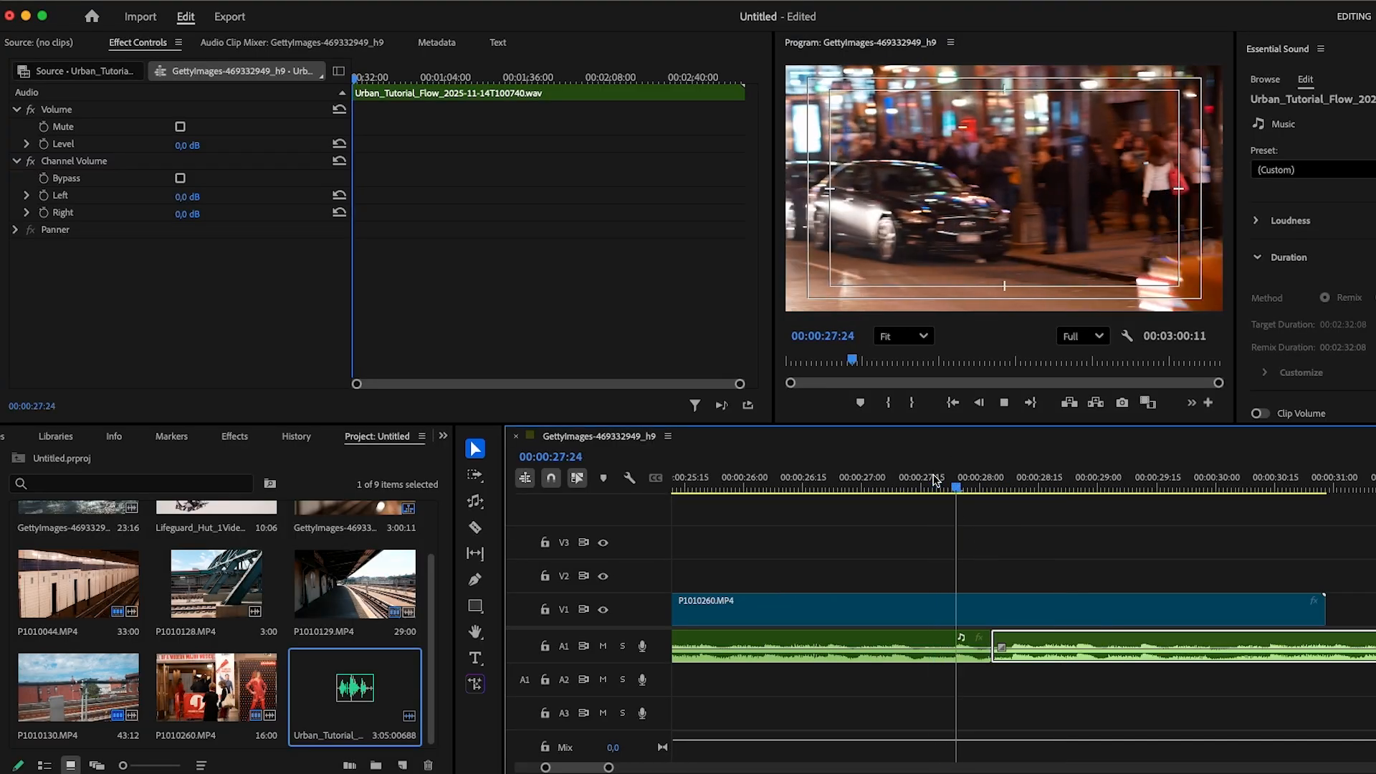
key(space)
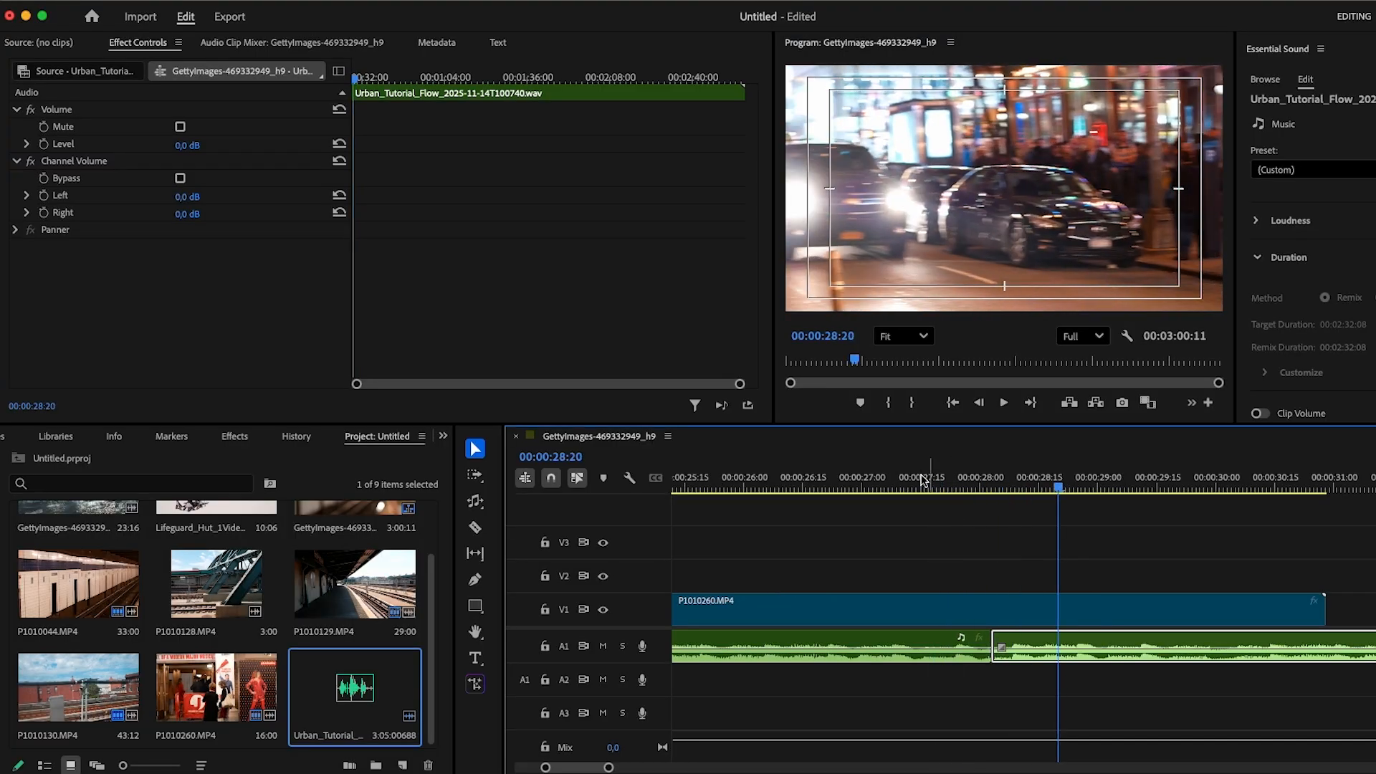
click(923, 481)
key(space)
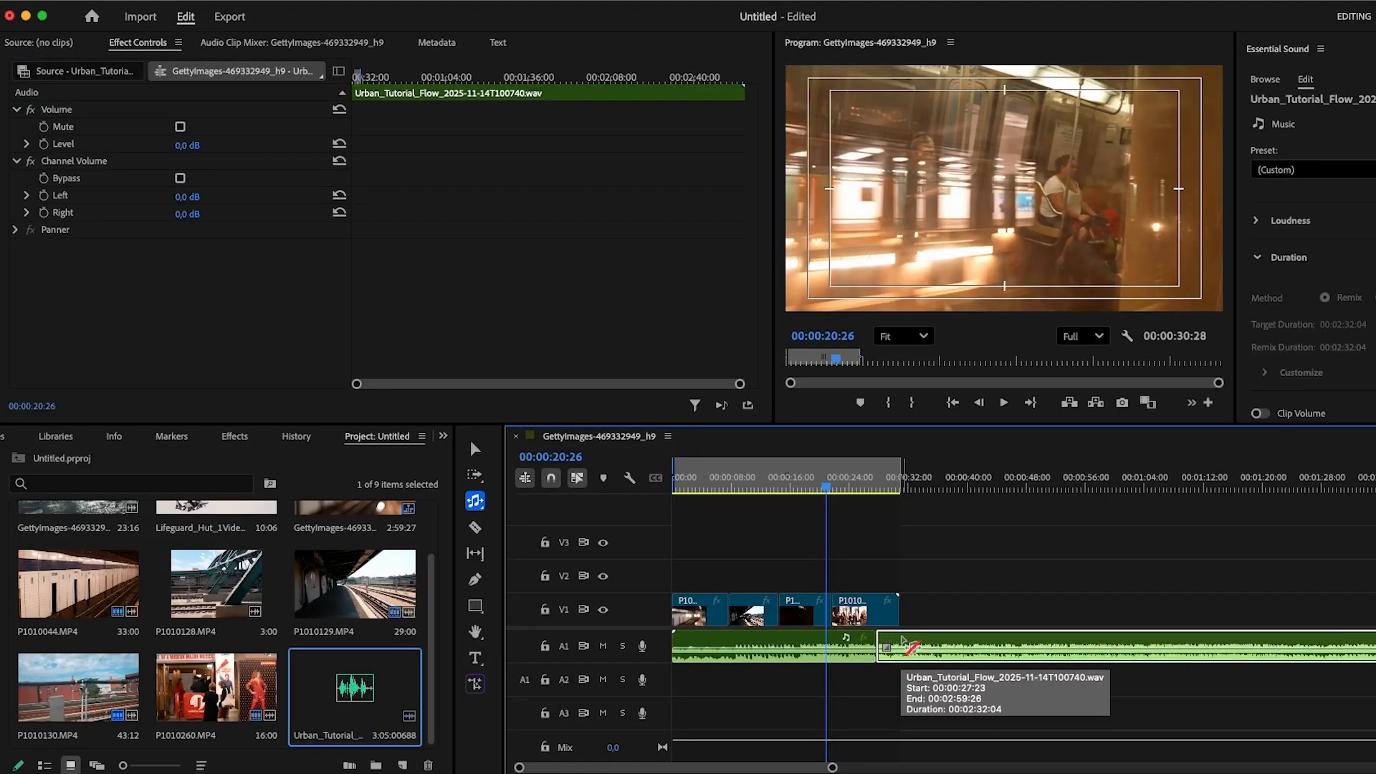
- Delete the trailing music section and extend the remaining music clip back out to its full length
key(Delete)
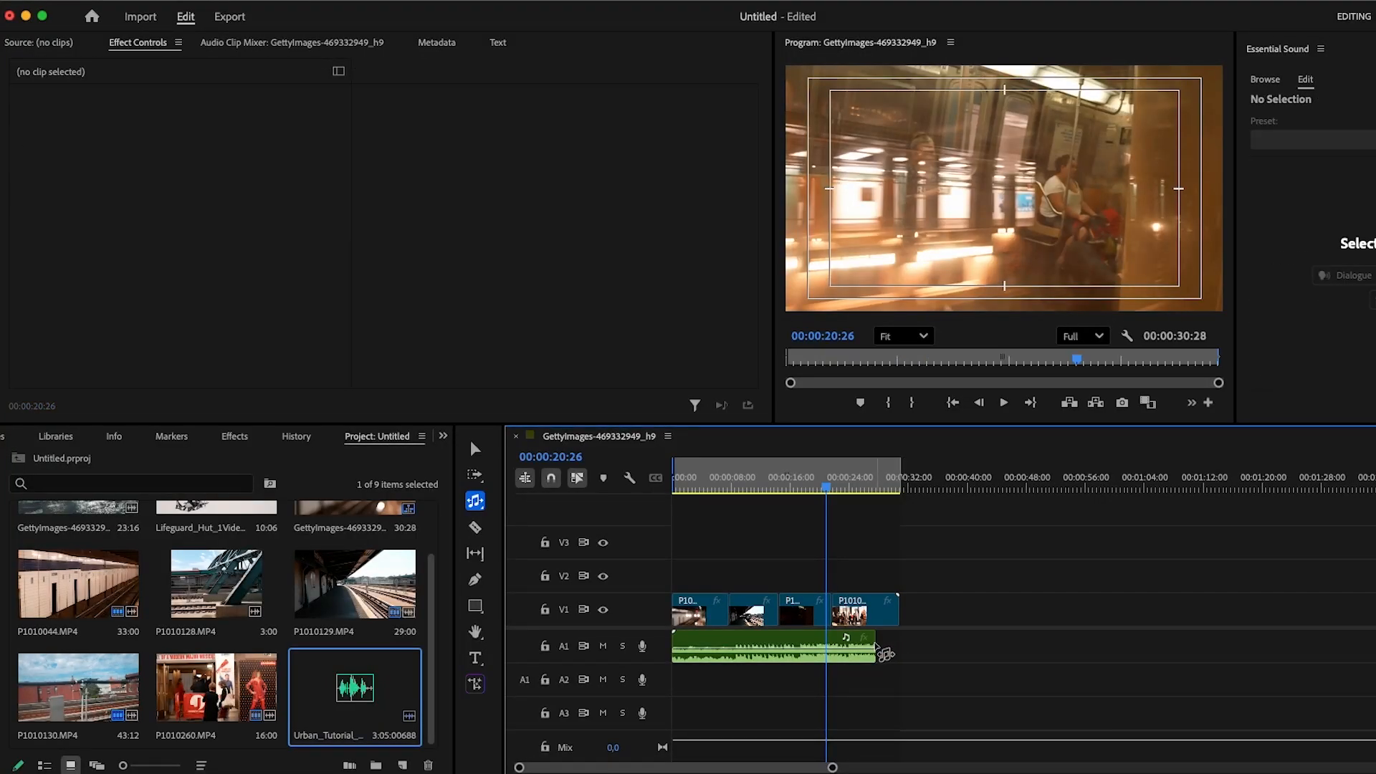
key(v)
drag(873, 643, 1062, 652)
- Use the Remix Tool to shorten the music clip so it ends together with the video
scroll(1061, 653, down, 5)
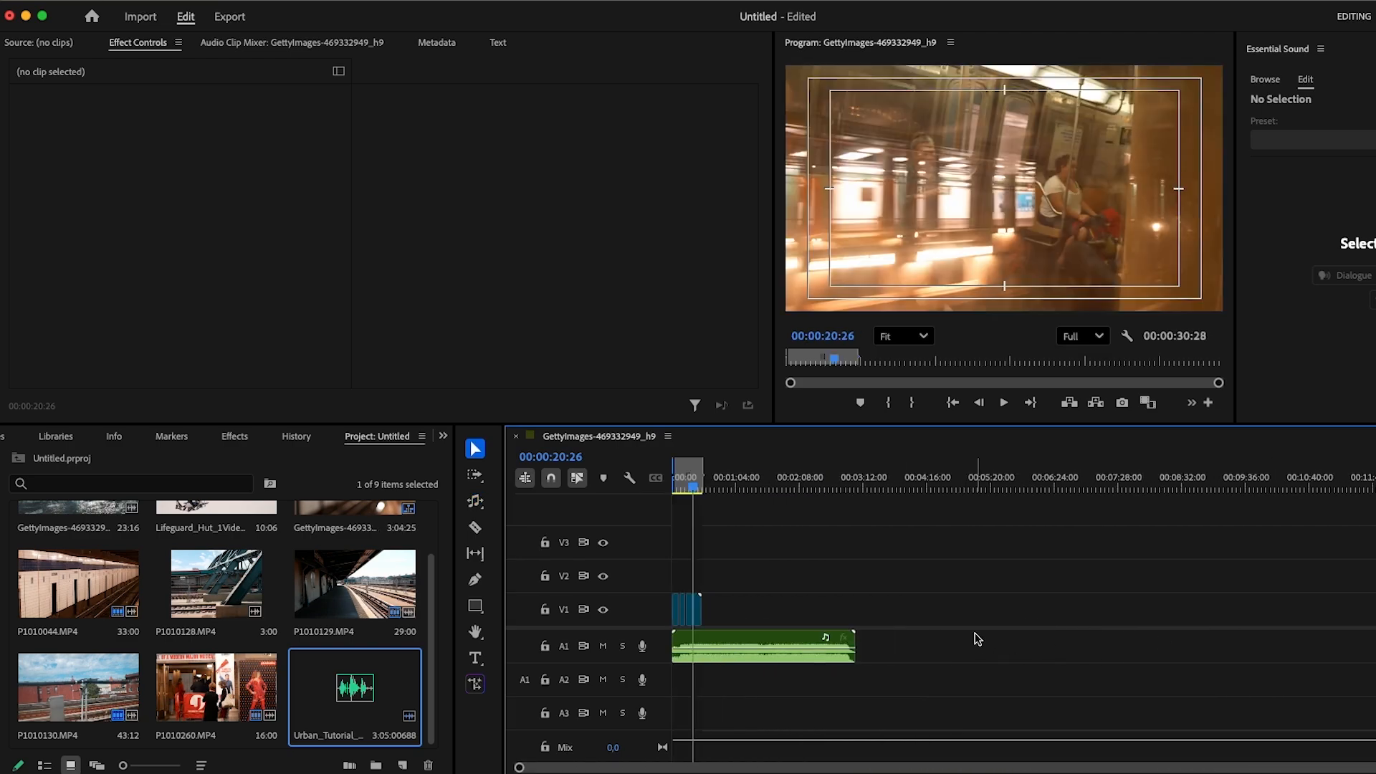
key(equal)
key(equal)
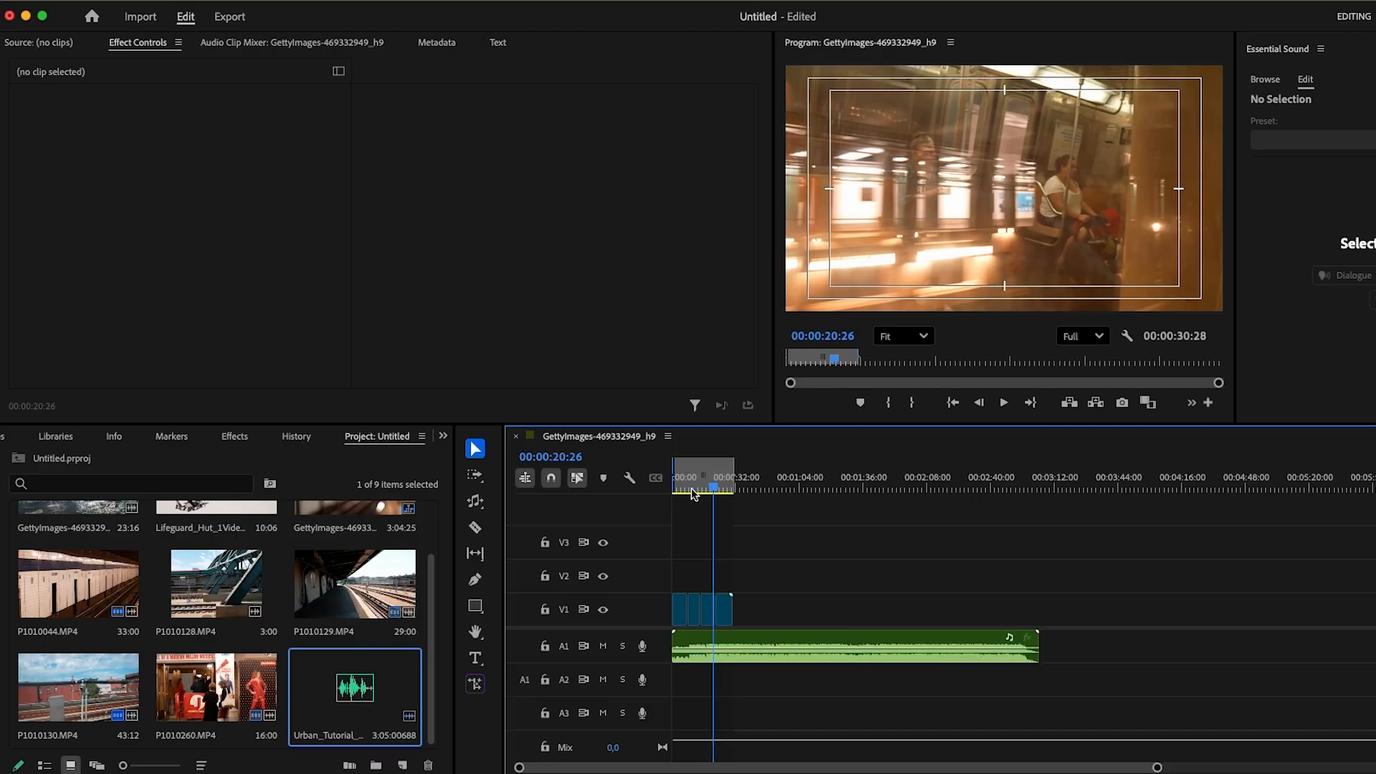
click(476, 505)
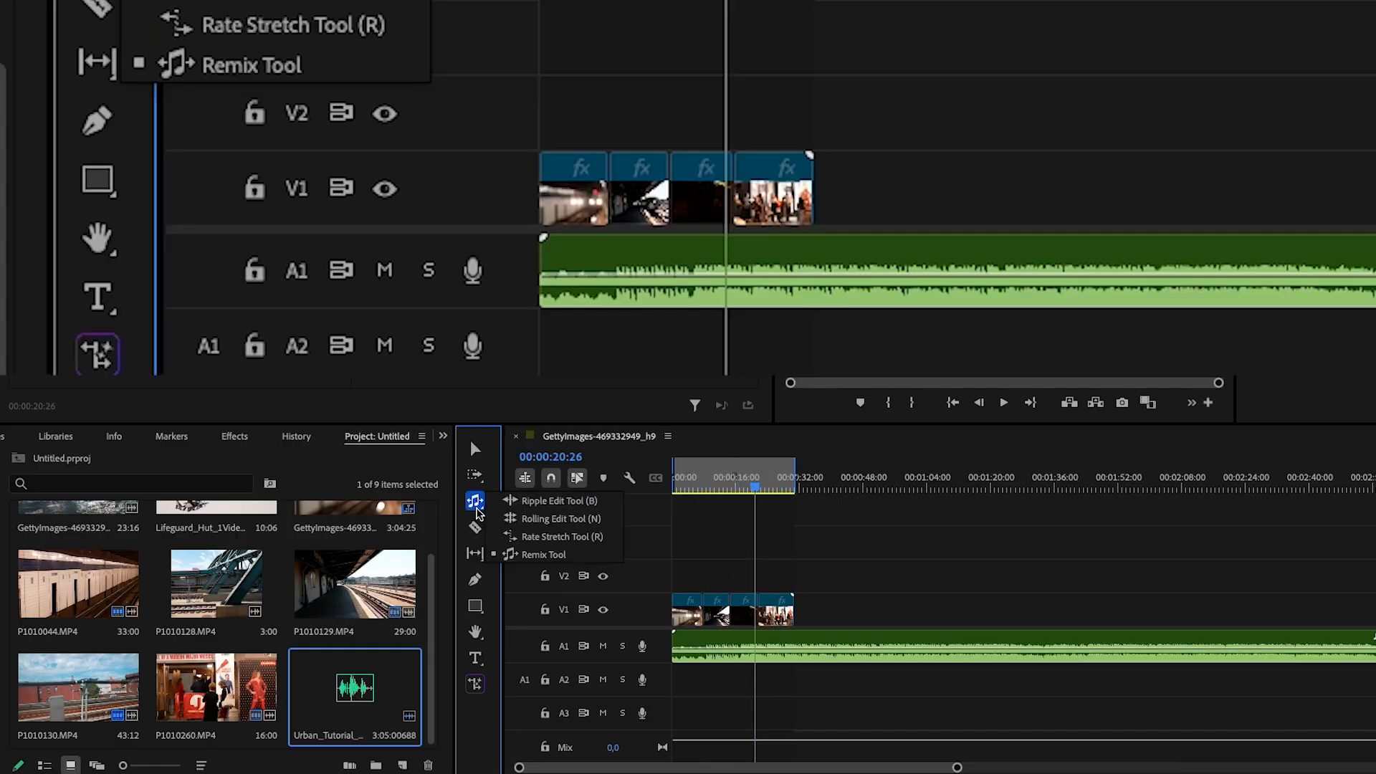
click(552, 556)
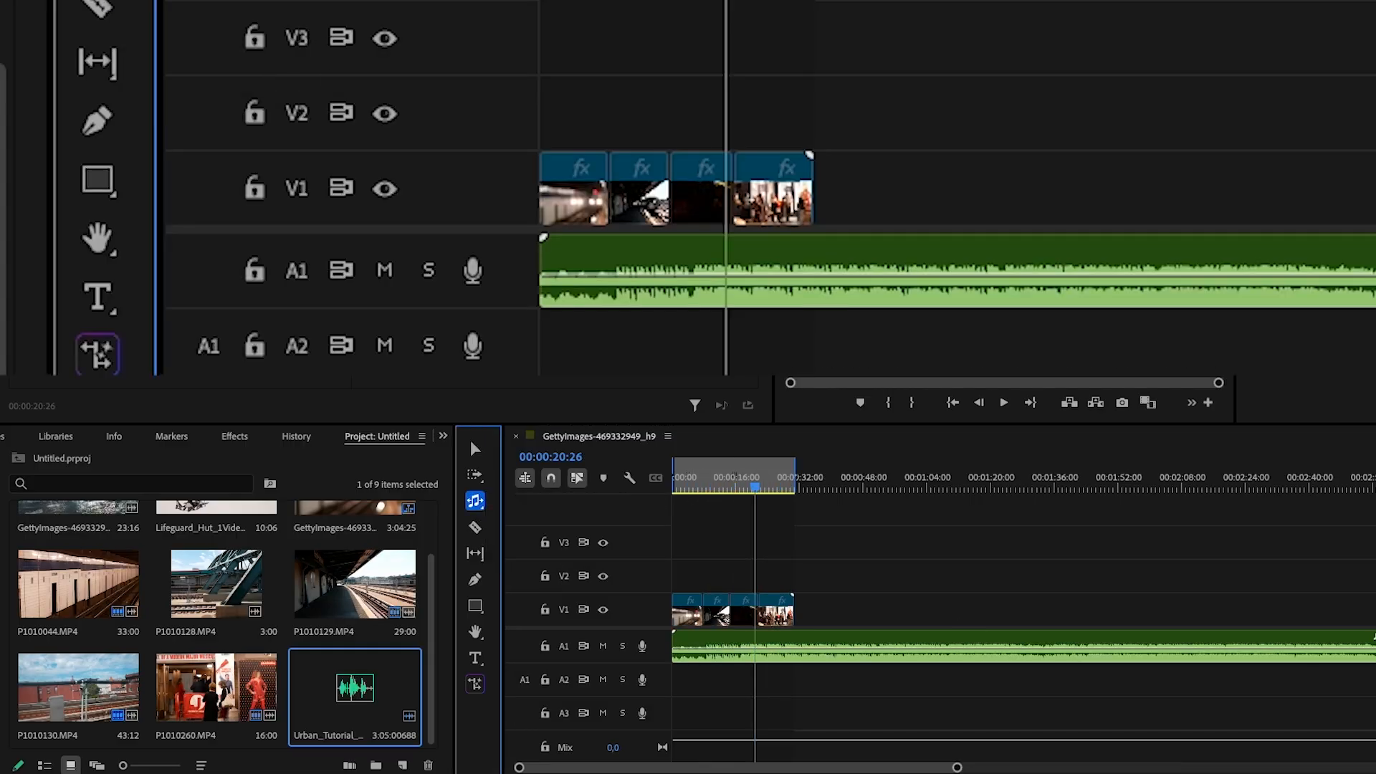
drag(1369, 648, 797, 652)
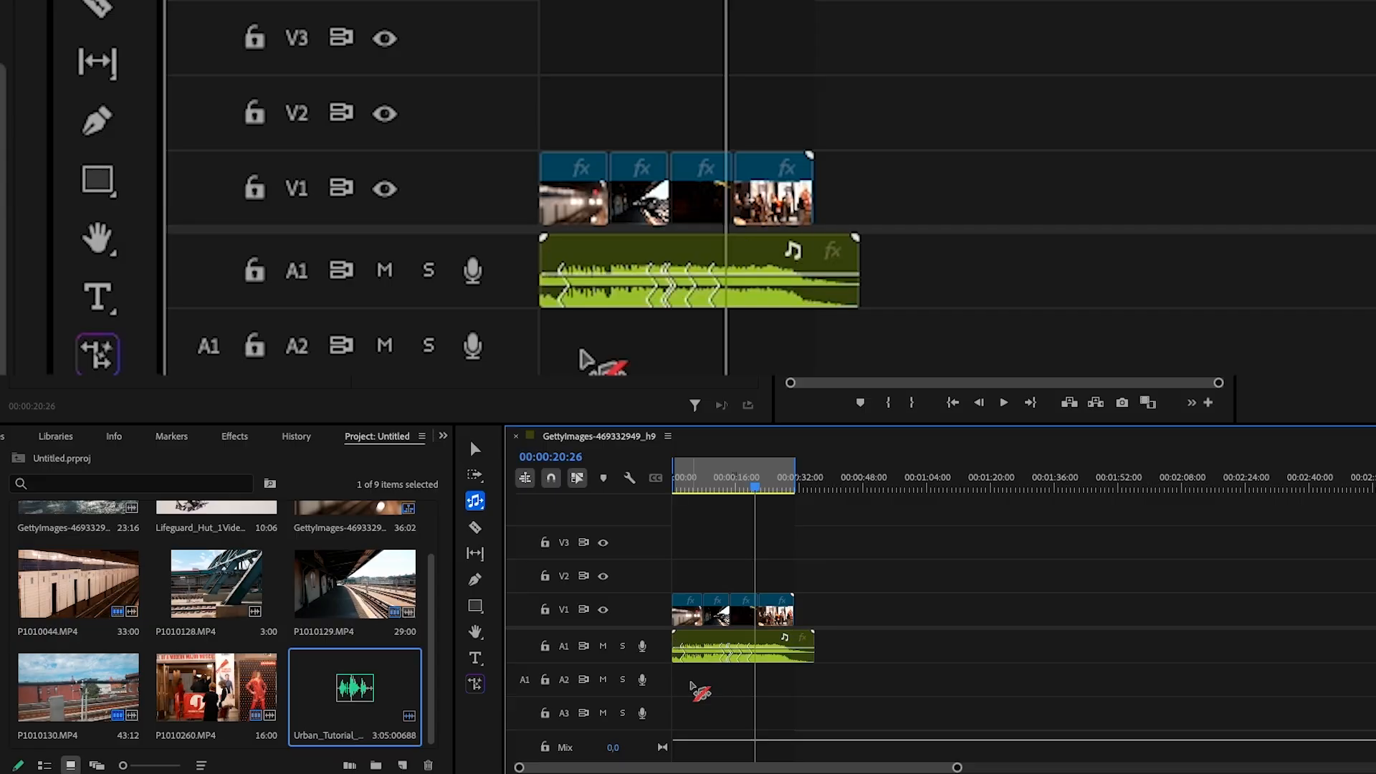
- Inspect the remixed music's edit points along the timeline
key(equal)
key(equal)
key(equal)
key(equal)
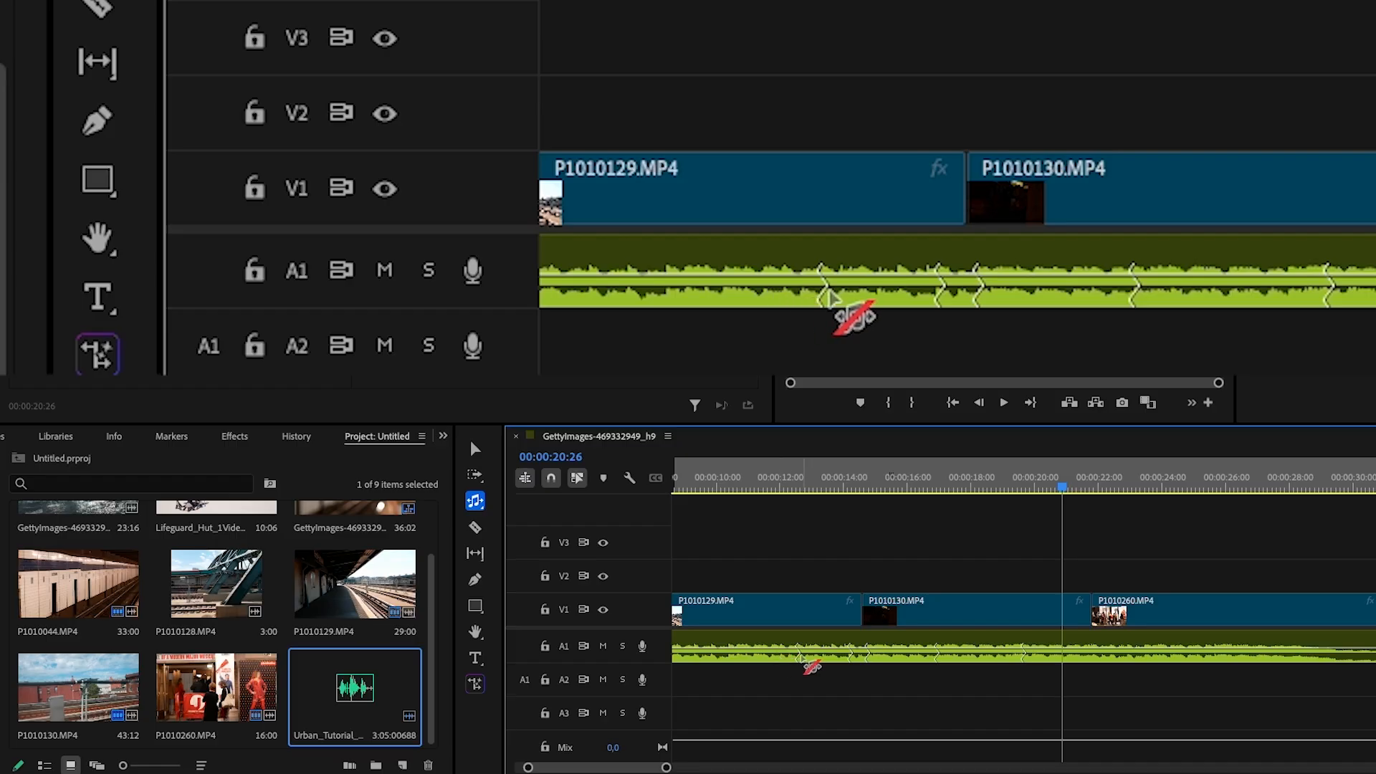
key(minus)
key(minus)
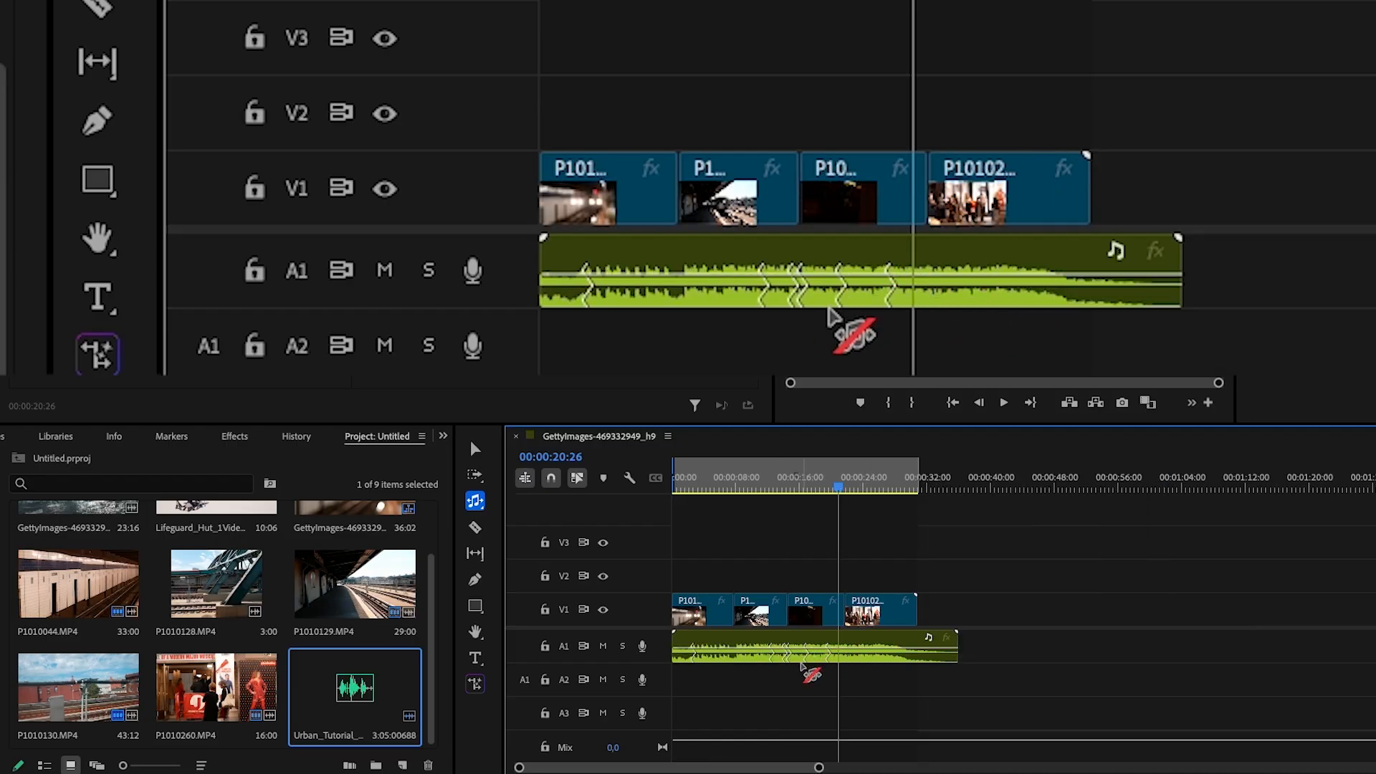
key(v)
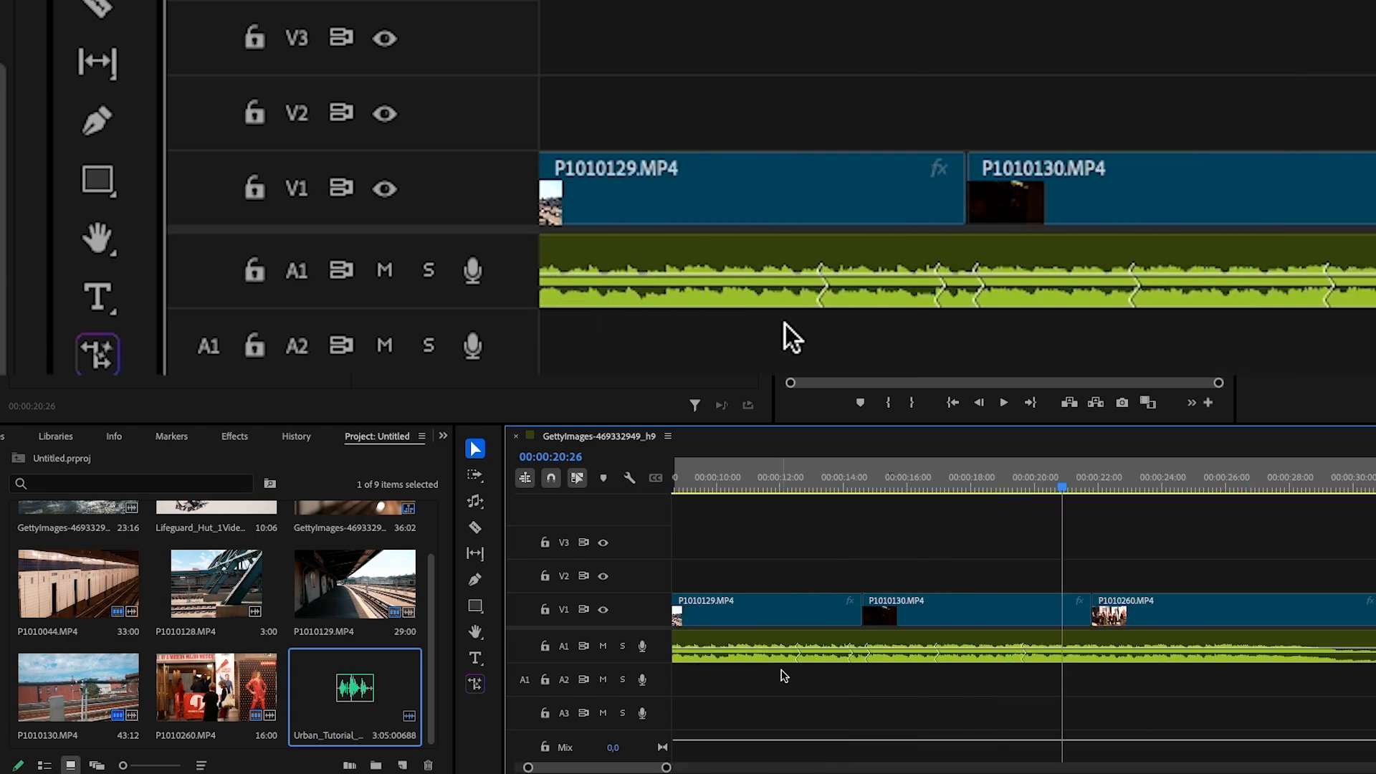
scroll(782, 671, up, 5)
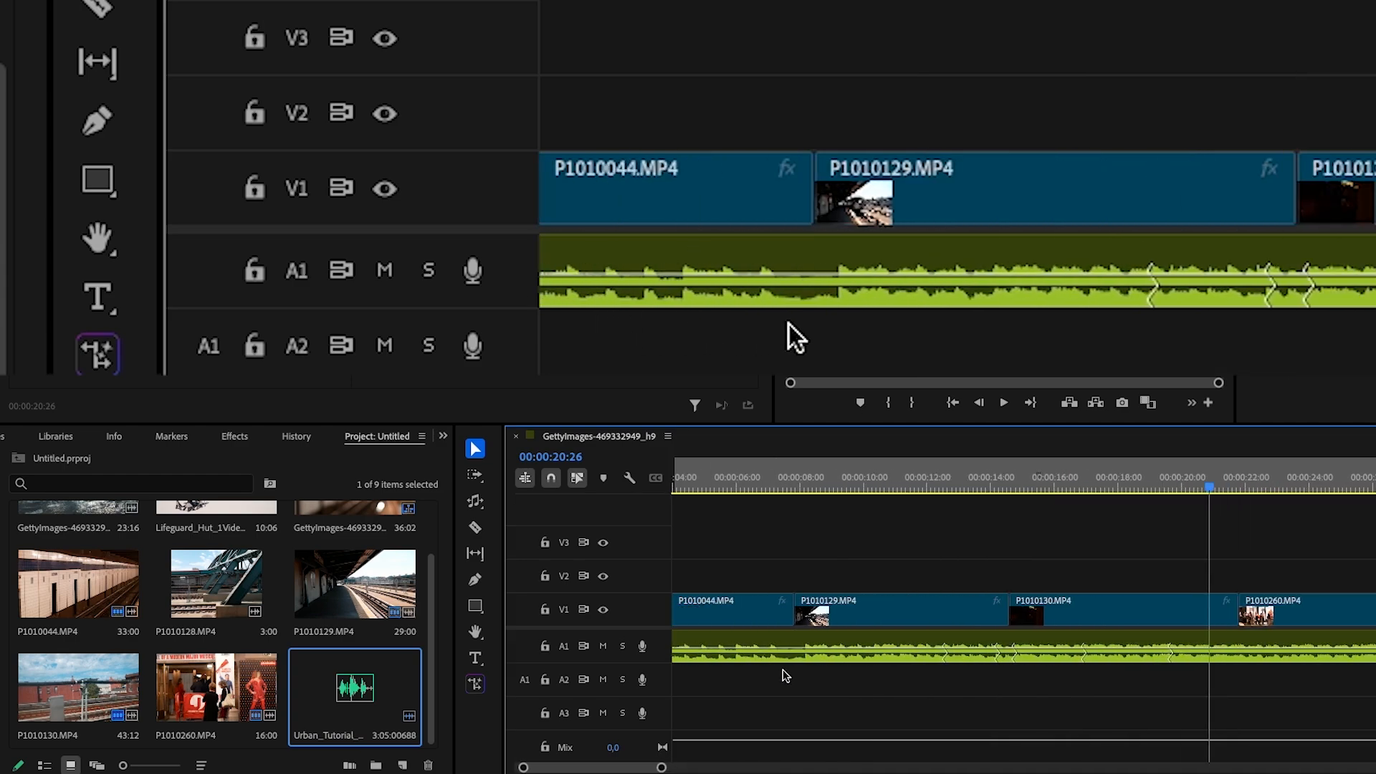
key(minus)
key(minus)
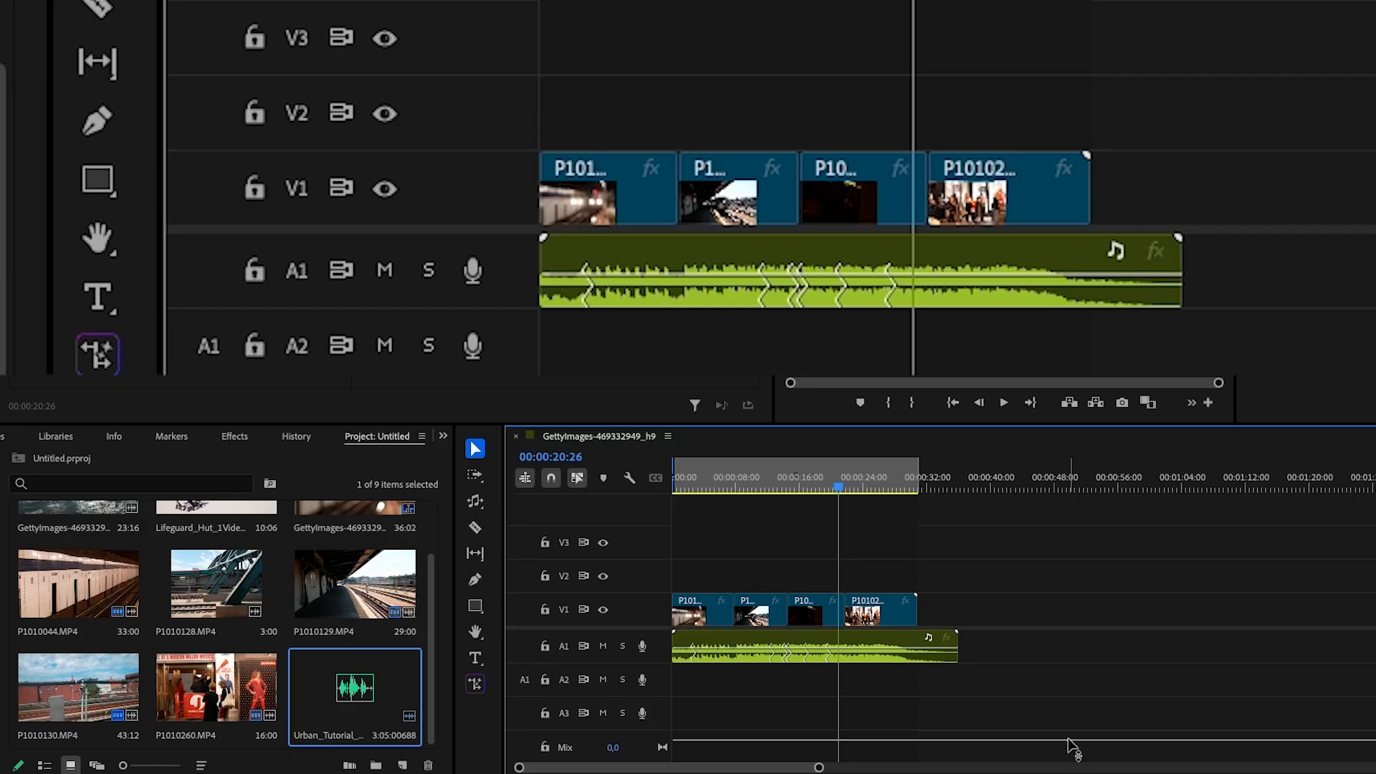
- Play back the sequence from its beginning
drag(700, 484, 657, 485)
click(678, 486)
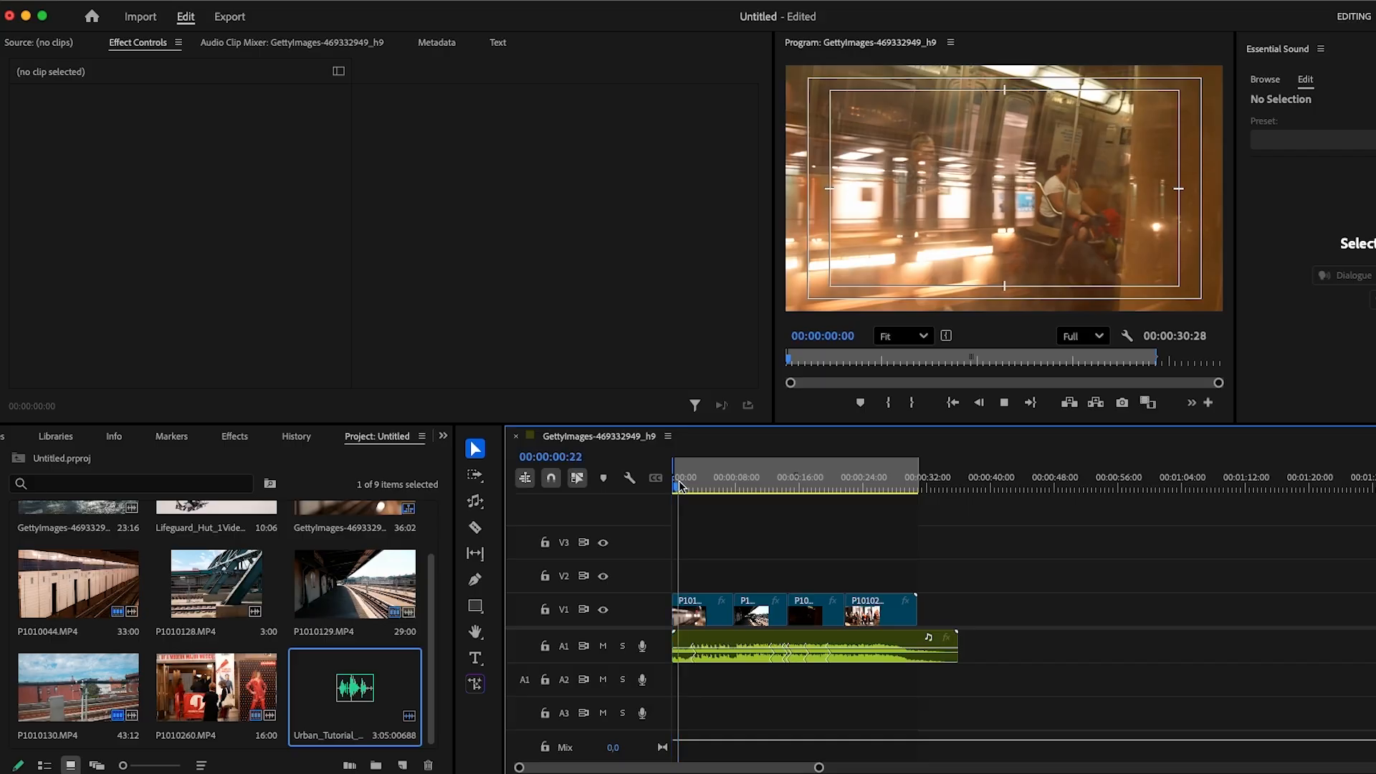
key(=)
key(=)
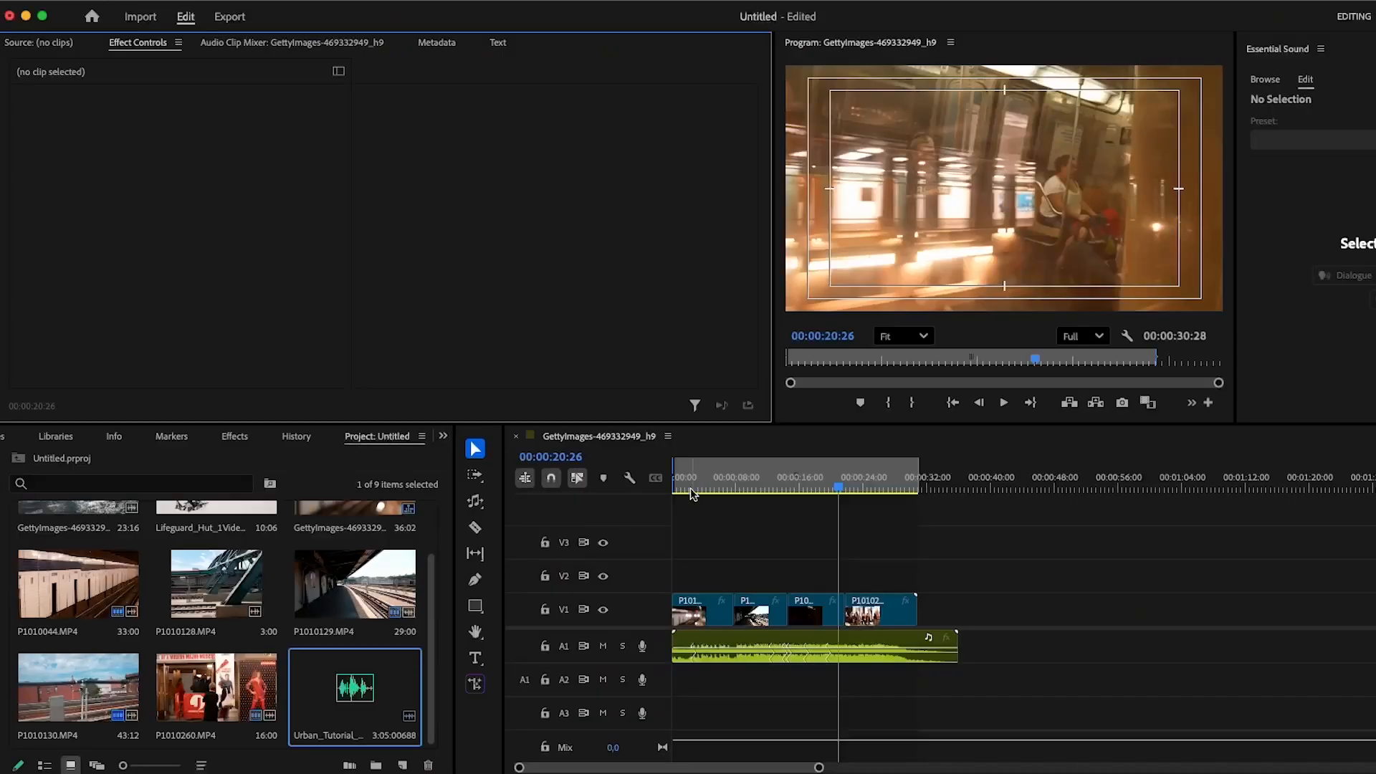
mouse_move(693, 494)
mouse_down()
mouse_move(658, 485)
mouse_move(681, 485)
mouse_up()
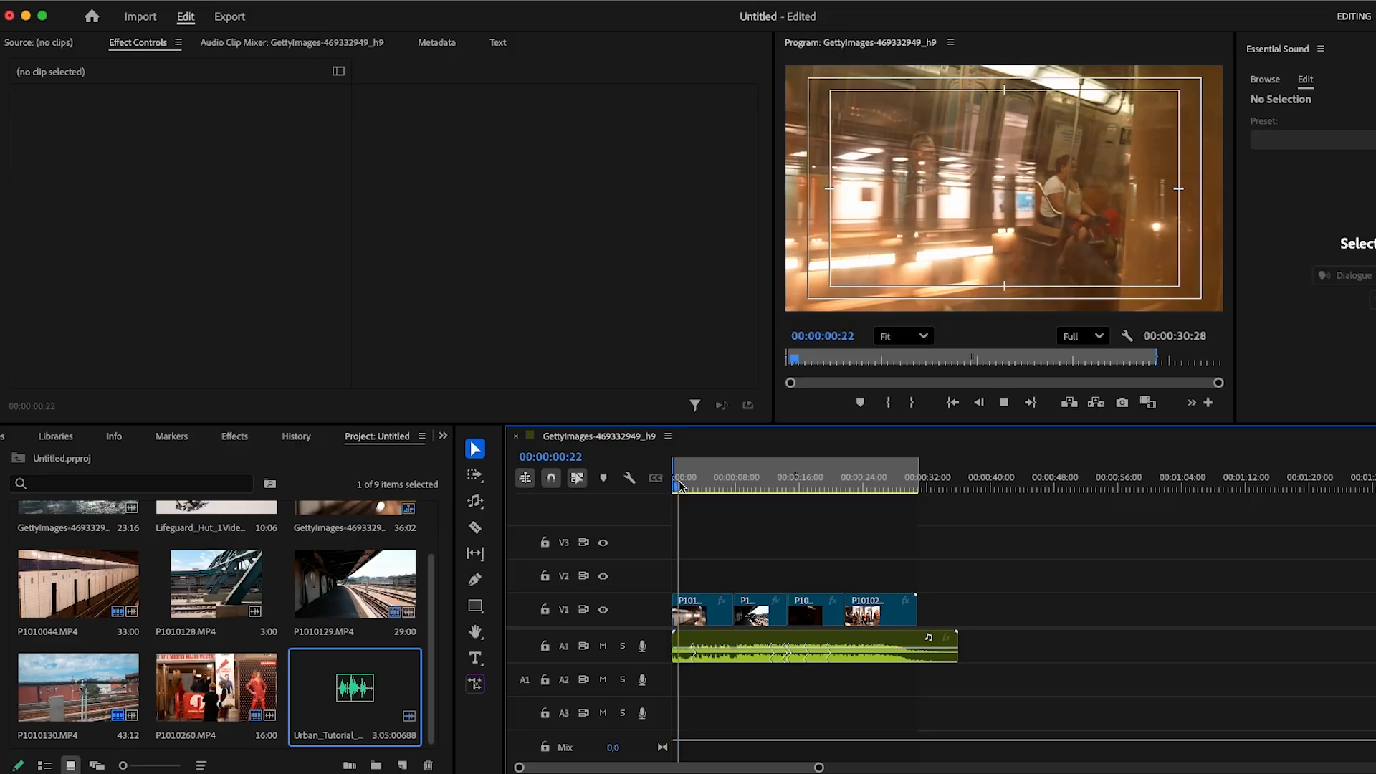
key(equal)
key(space)
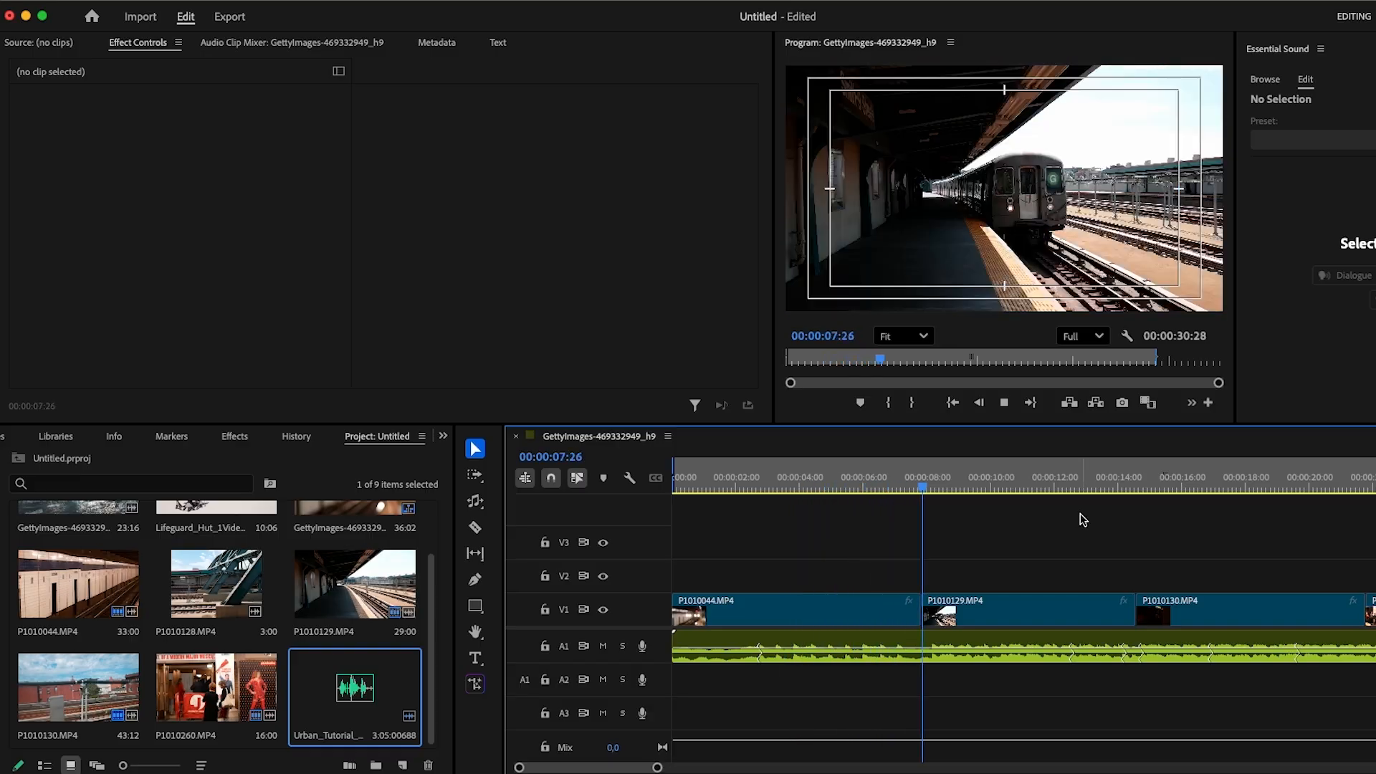
- Mark an in point at 00:00:11:20 and an out point about 12 seconds later, then clear both marks
key(minus)
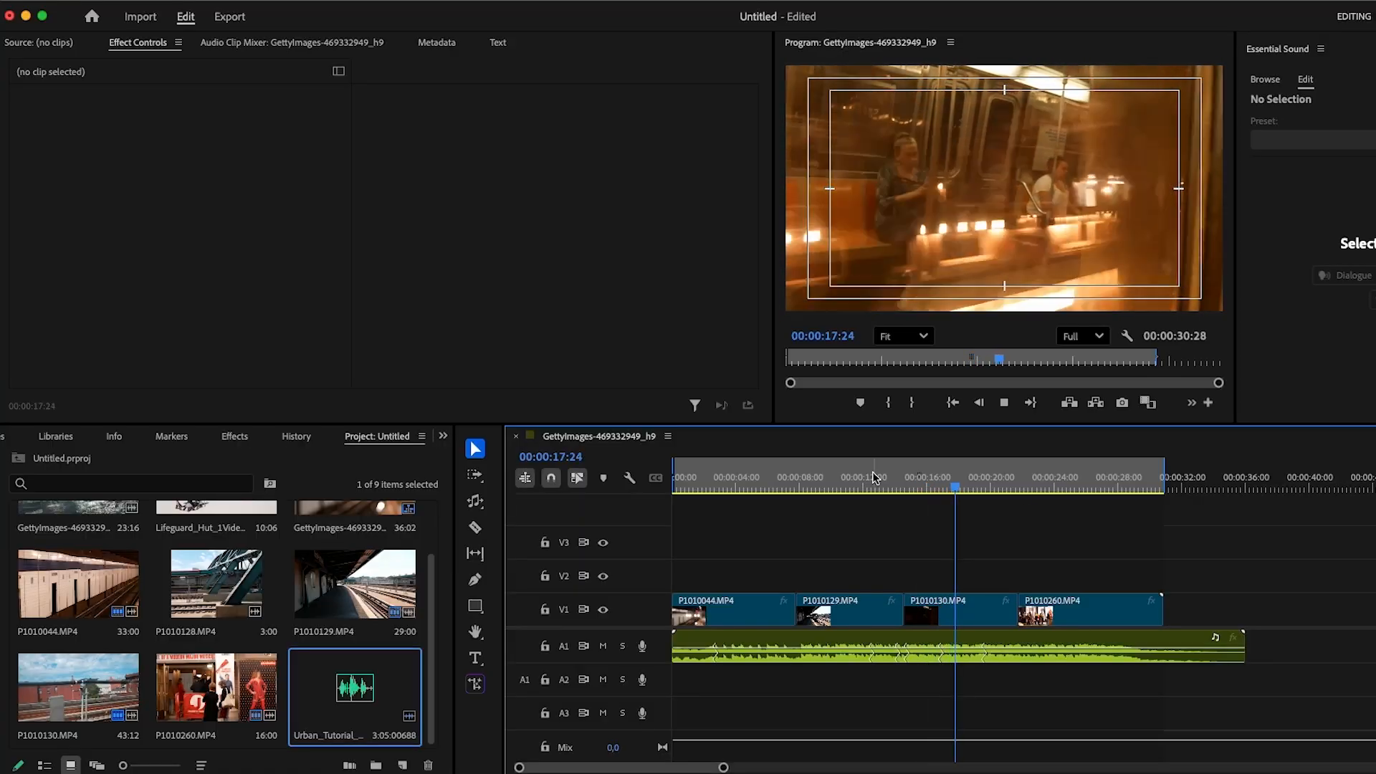
drag(873, 478, 864, 482)
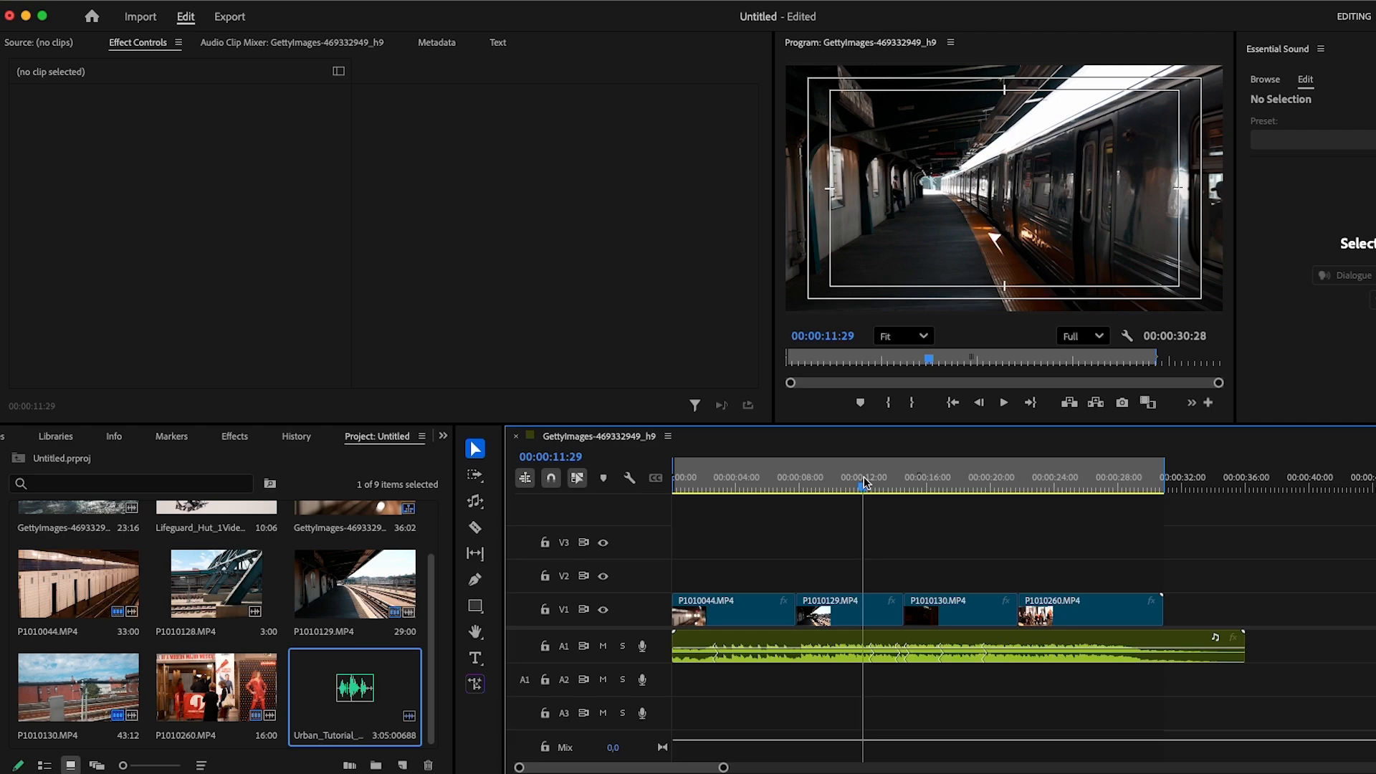
drag(861, 493, 855, 495)
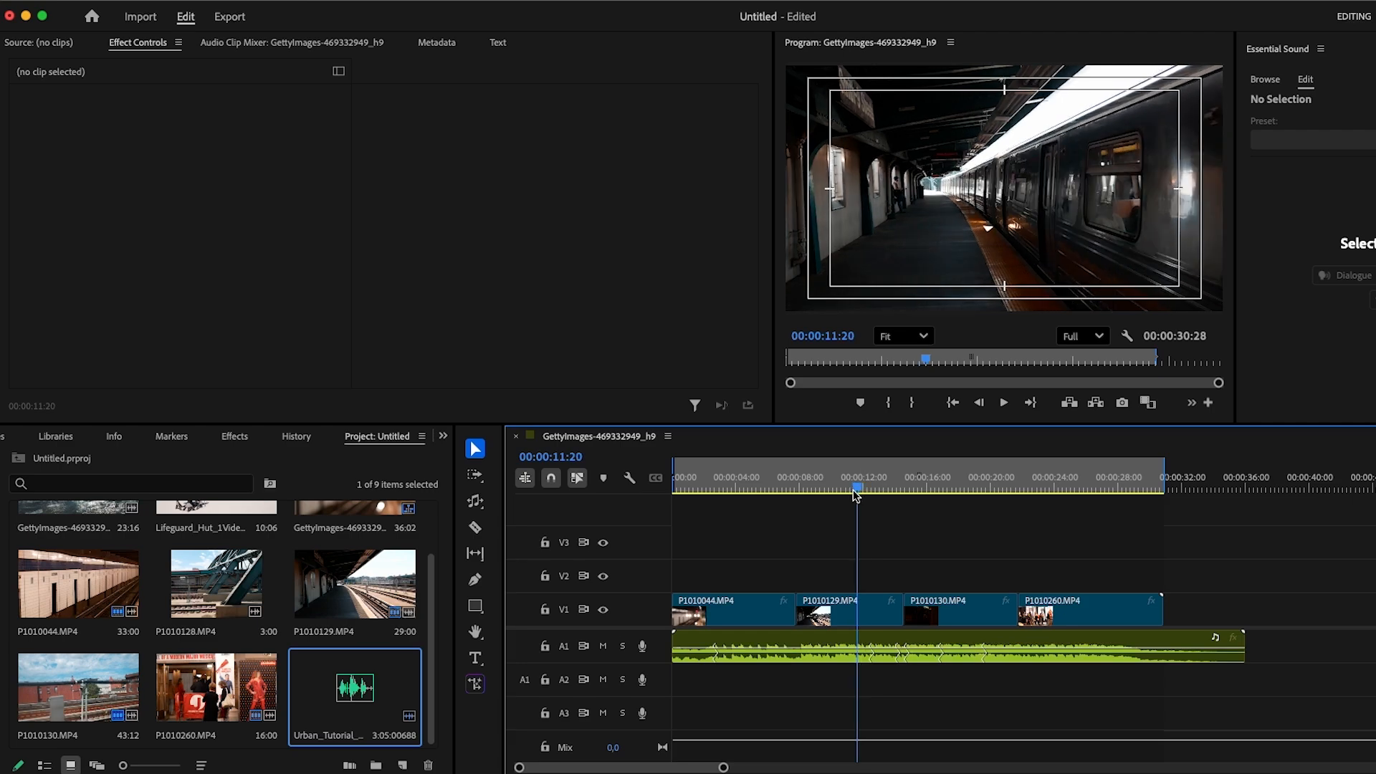
key(i)
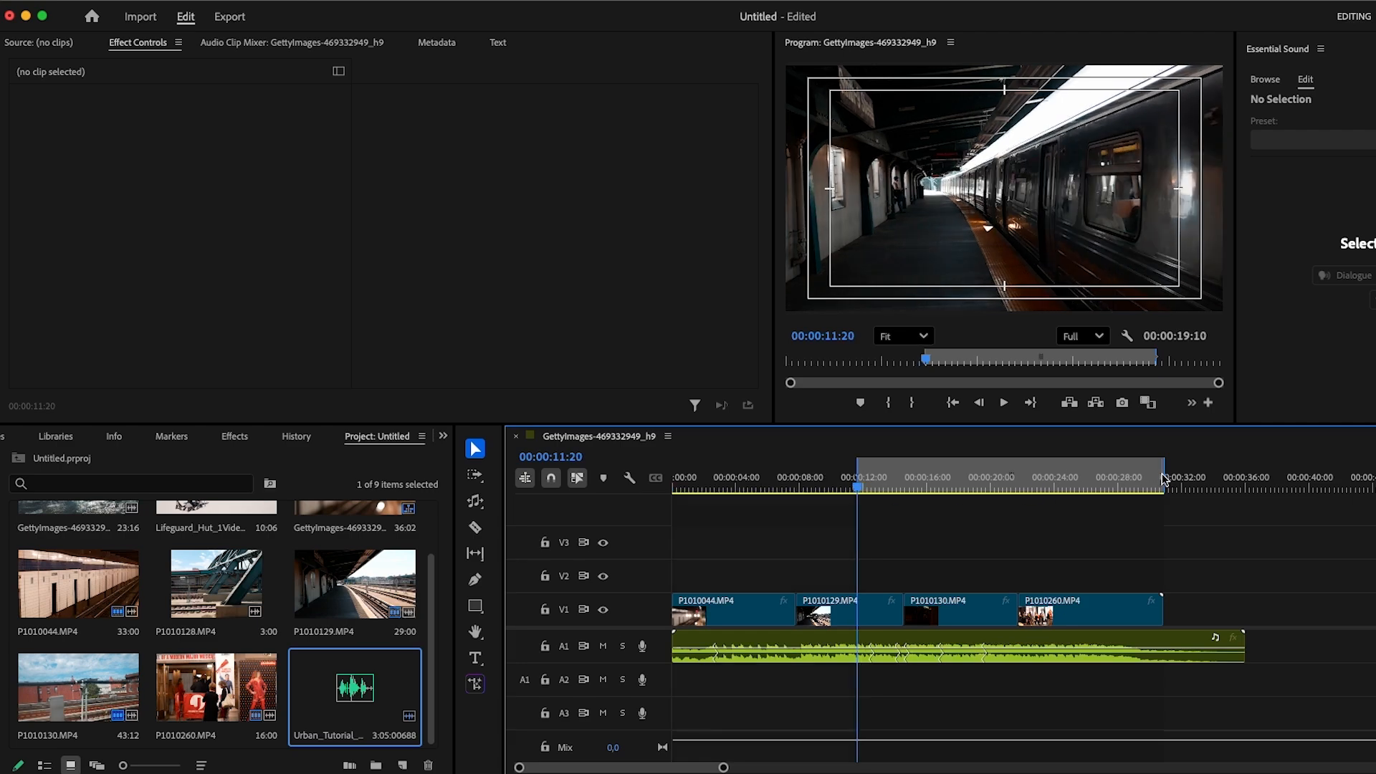
drag(1164, 476, 1055, 488)
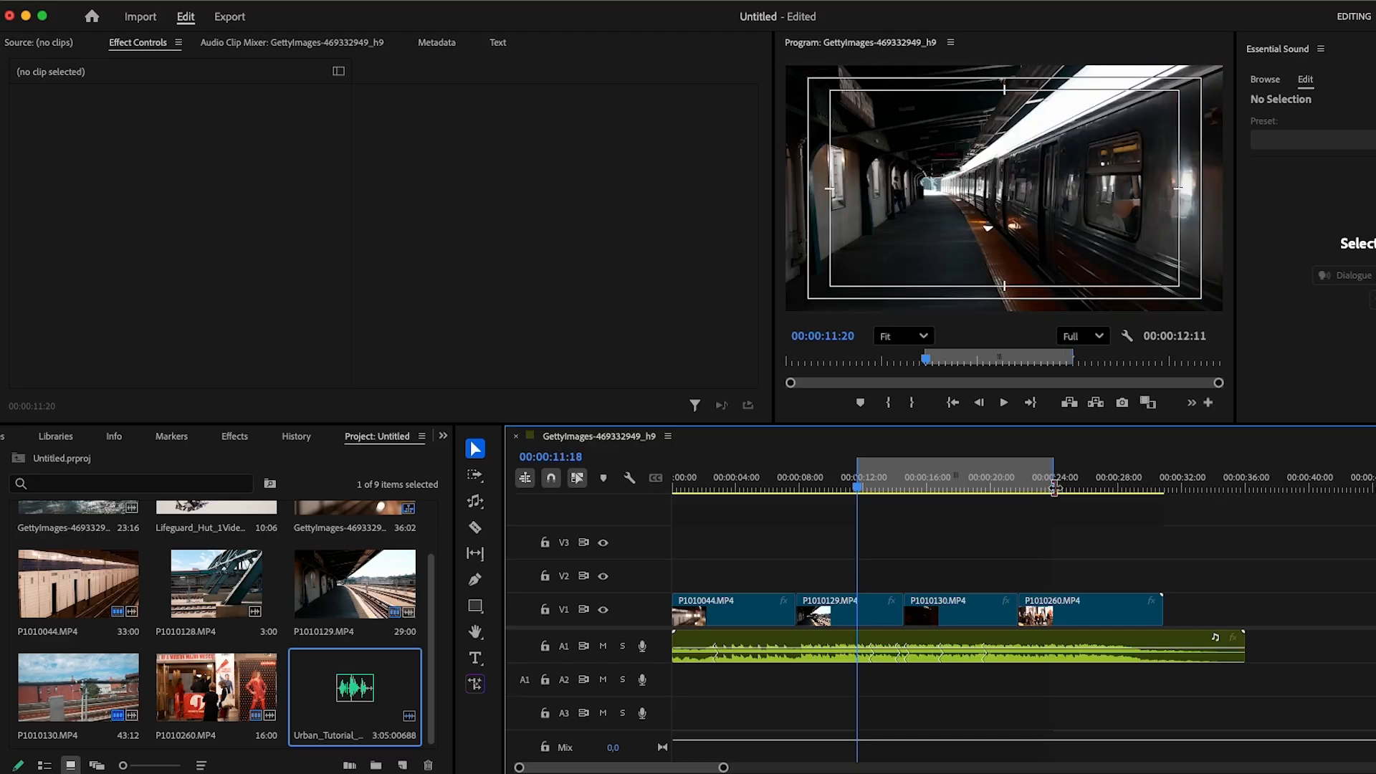
key(alt+x)
- Try to shorten the music clip's end further with the Remix Tool, then return to the Selection tool
key(b)
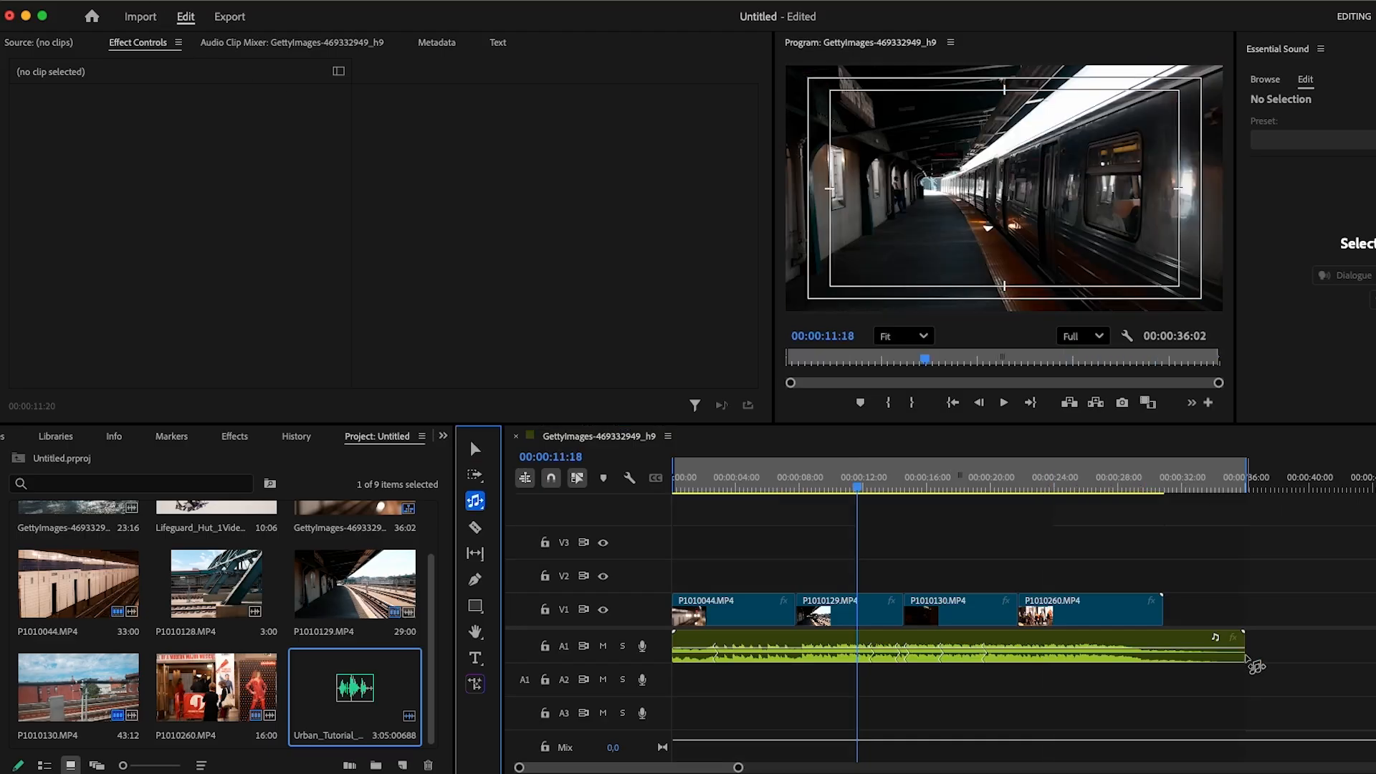
drag(1244, 648, 1173, 650)
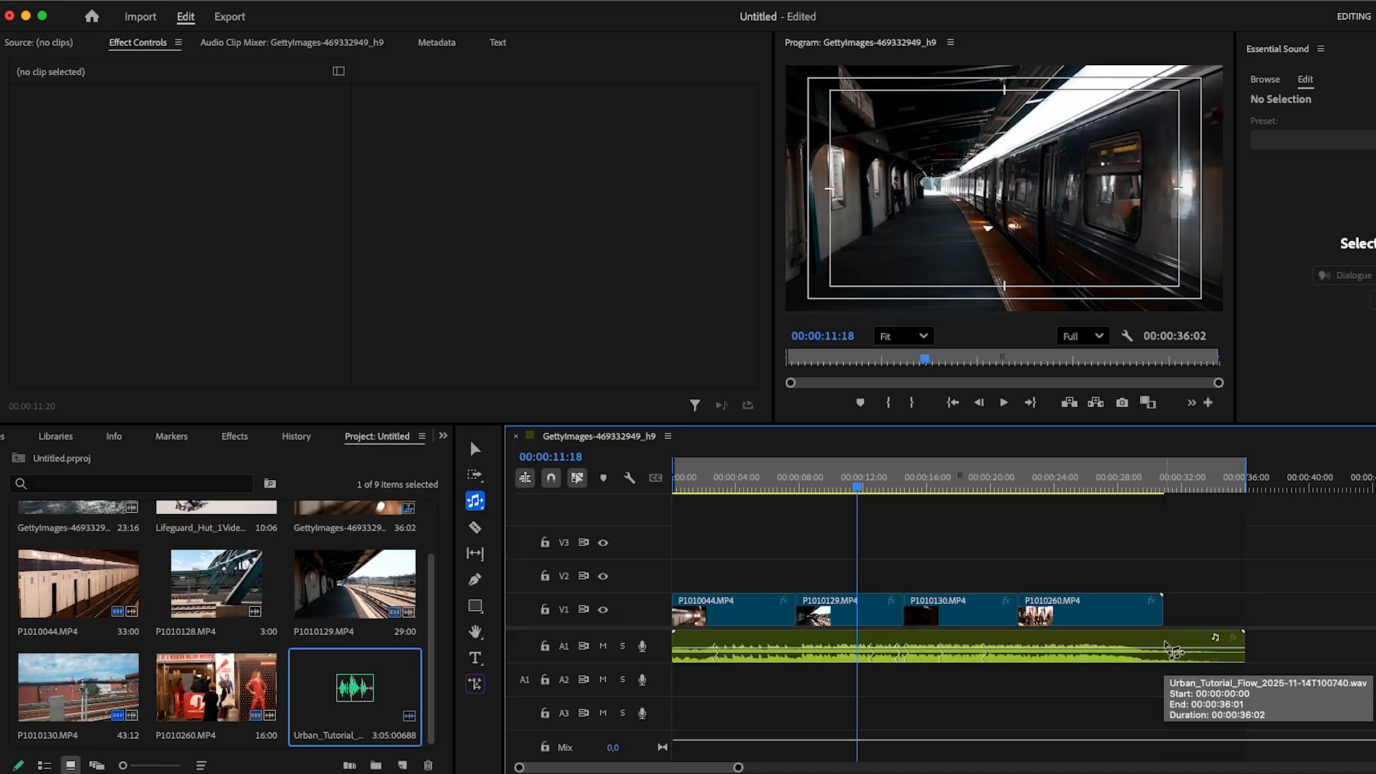
key(minus)
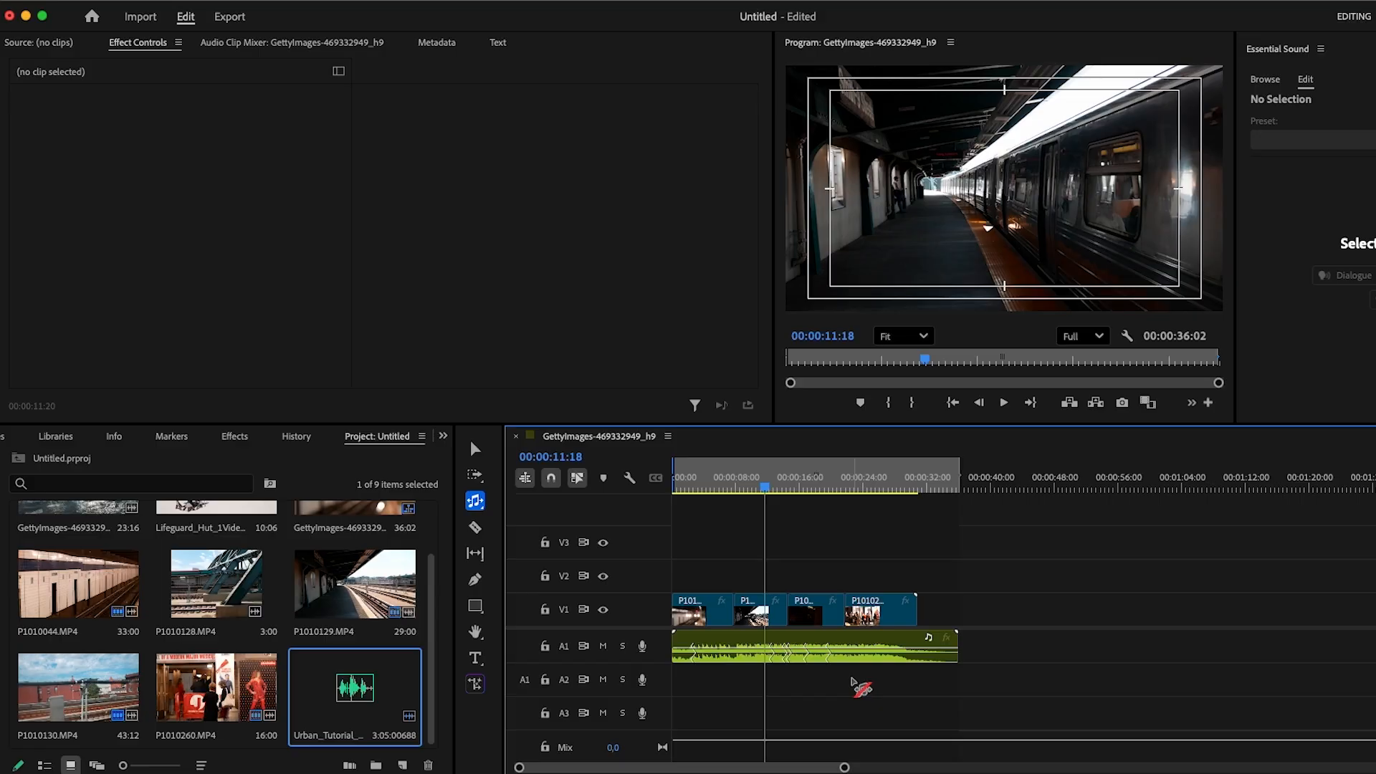
key(v)
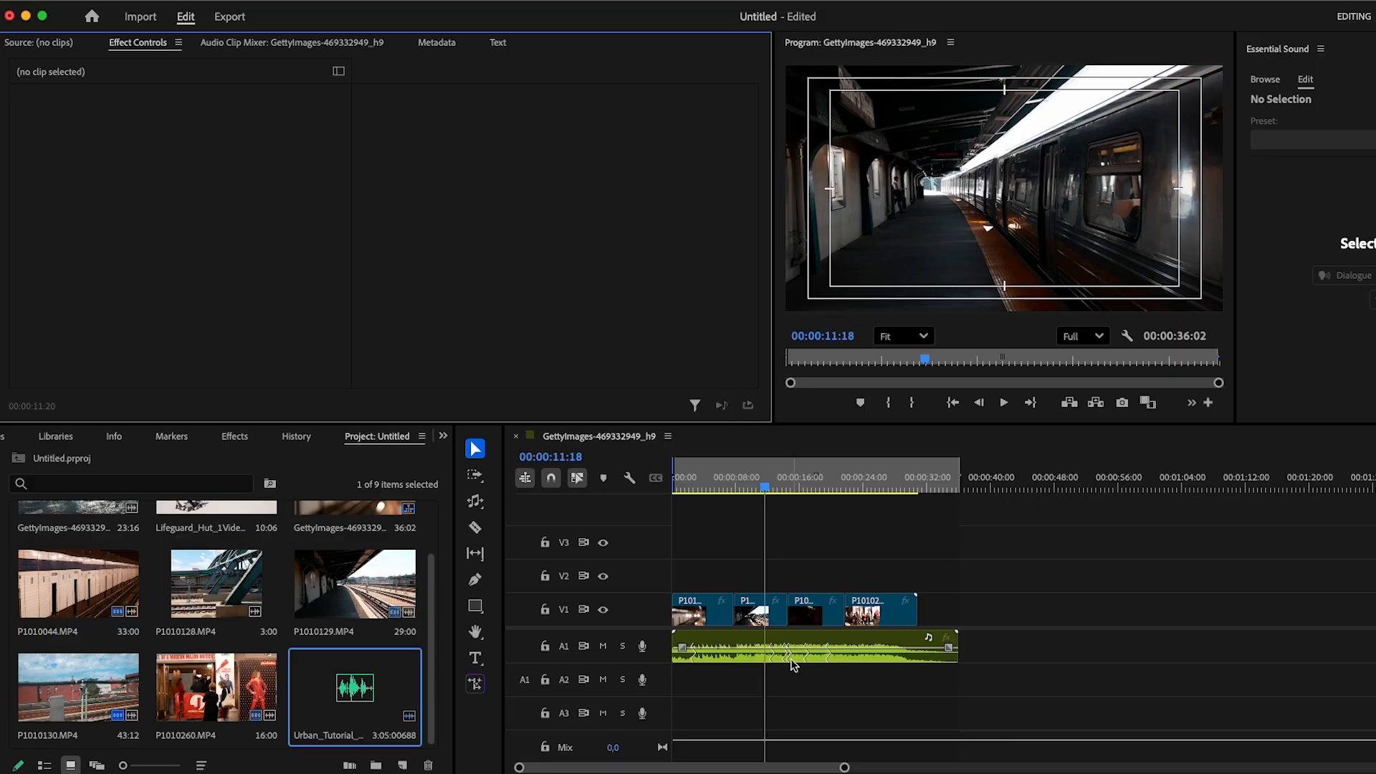
drag(772, 489, 782, 519)
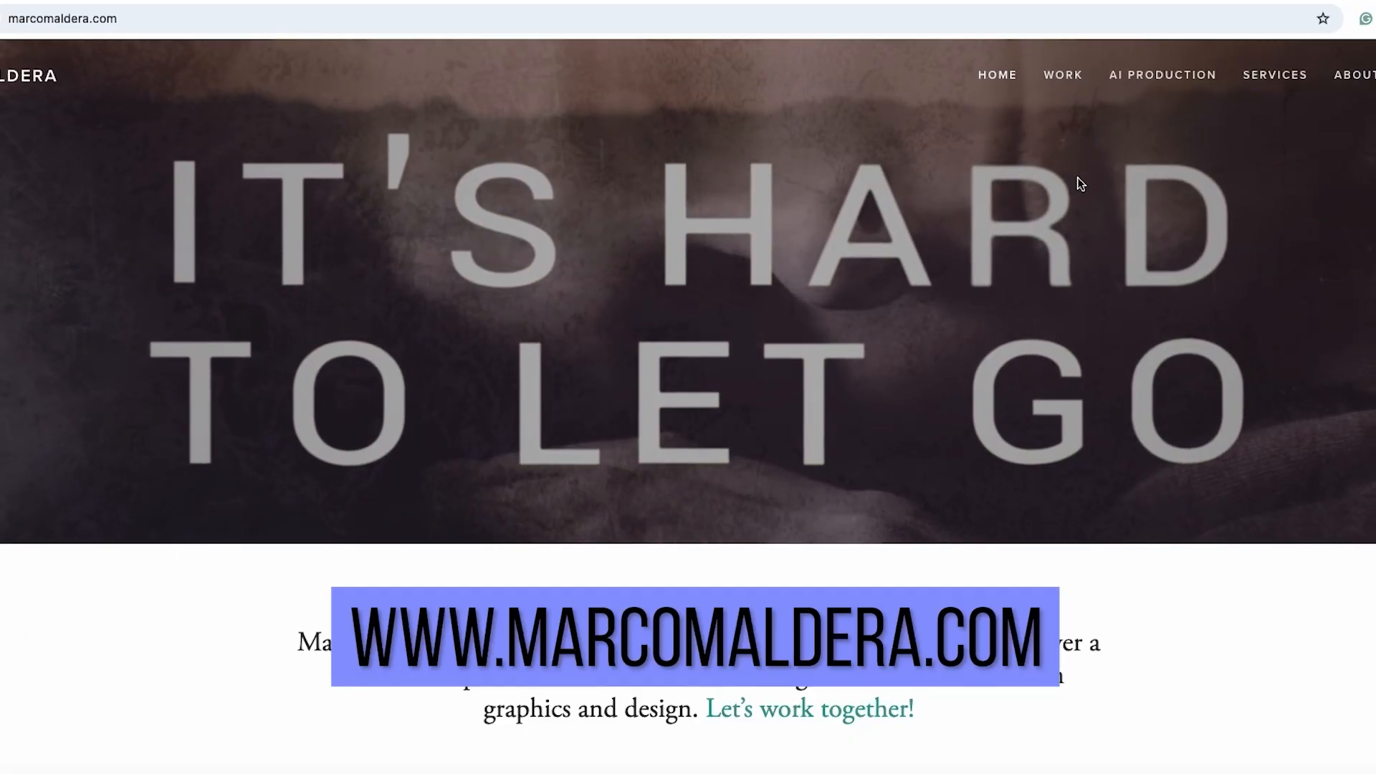
scroll(1073, 178, down, 1)
scroll(1025, 176, up, 1)
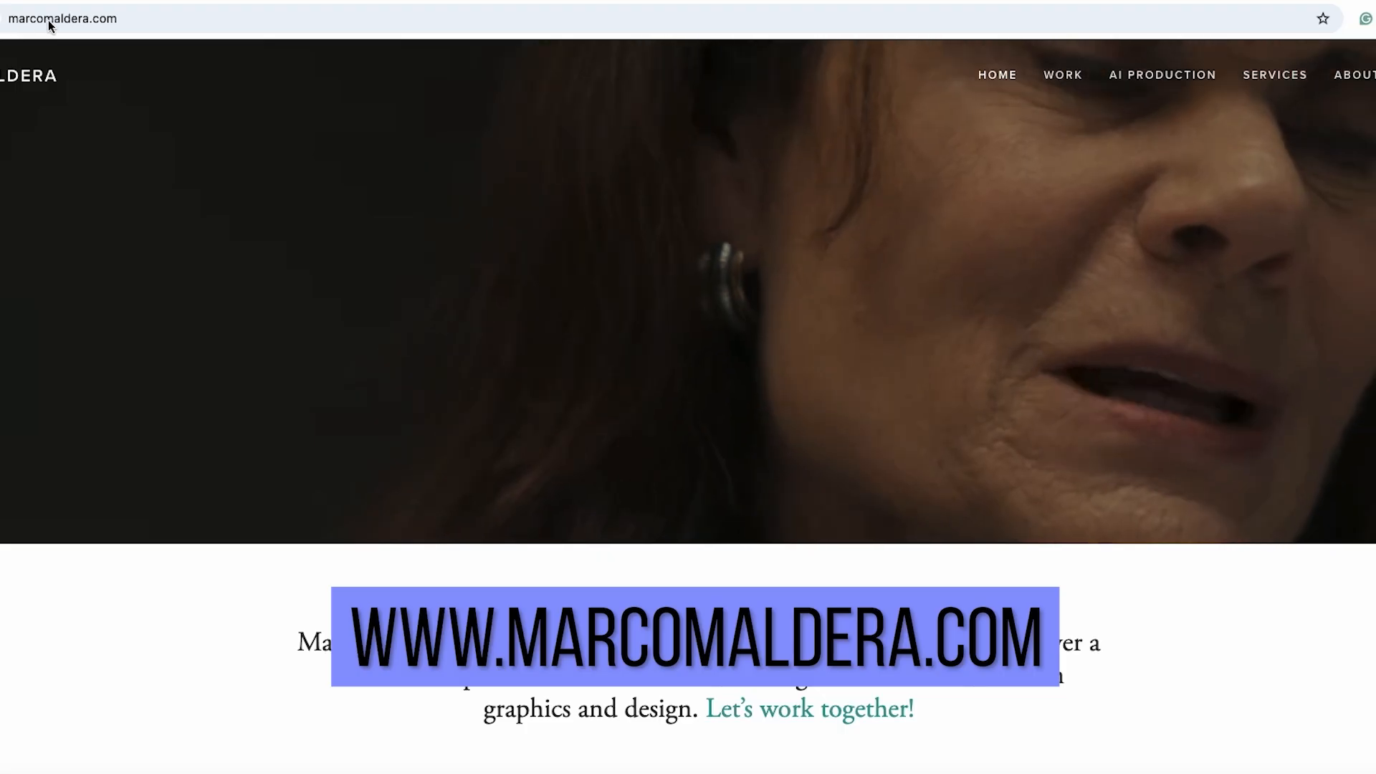